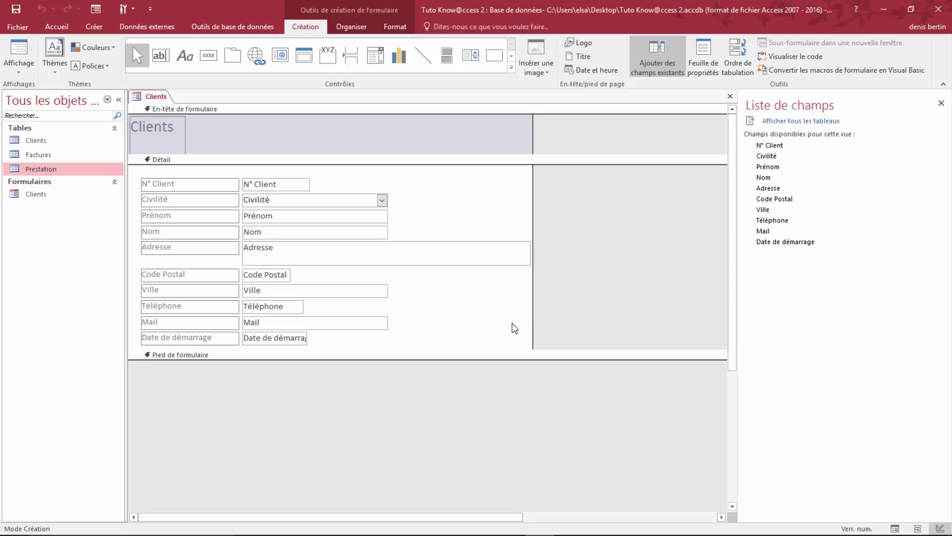
# - Extend the Clients form's Détail section downward, widen the form to the right, and close the field list
pyautogui.moveTo(510, 349); pyautogui.dragTo(495, 506)
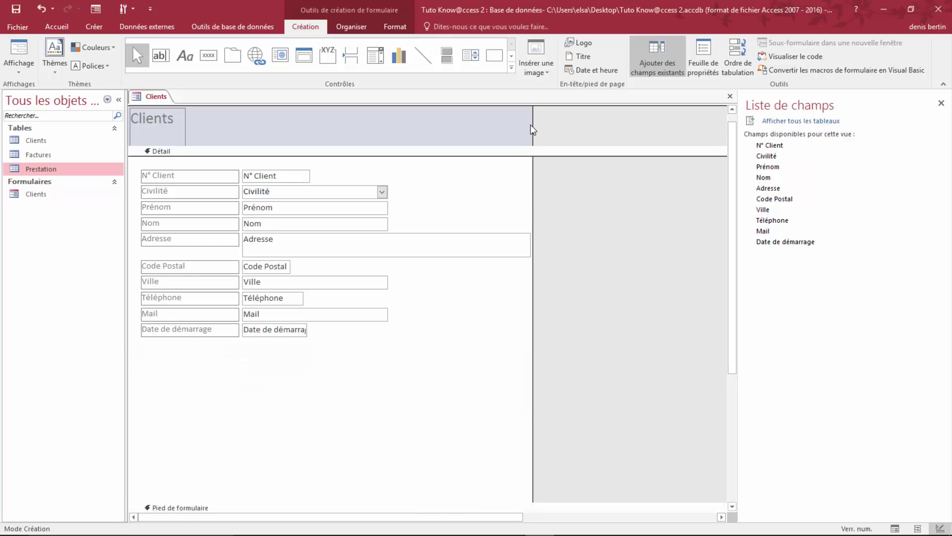
pyautogui.moveTo(532, 124); pyautogui.dragTo(688, 133)
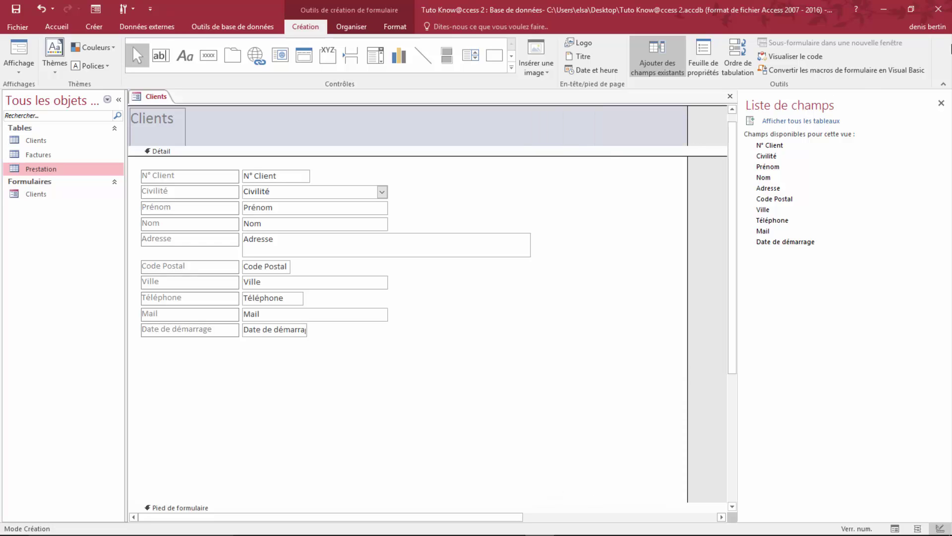
pyautogui.click(941, 103)
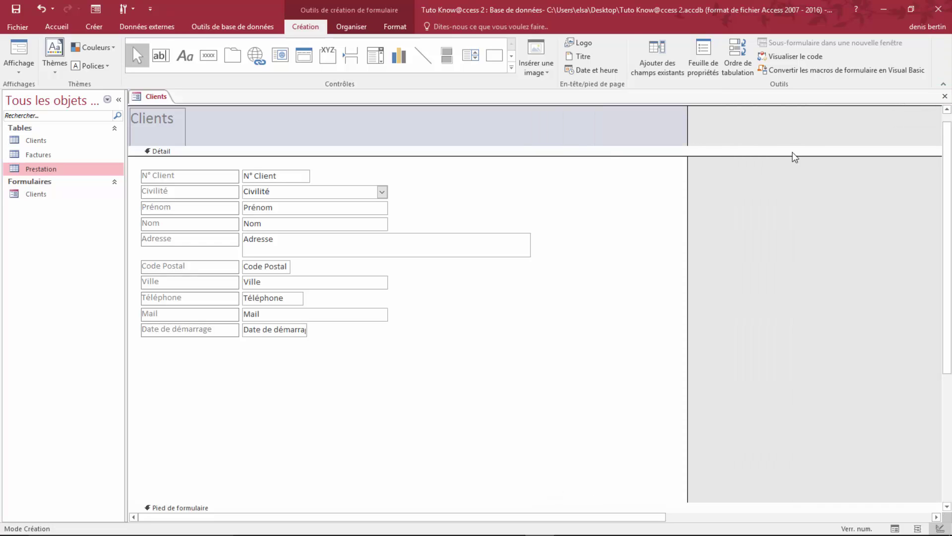
pyautogui.moveTo(688, 126); pyautogui.dragTo(845, 133)
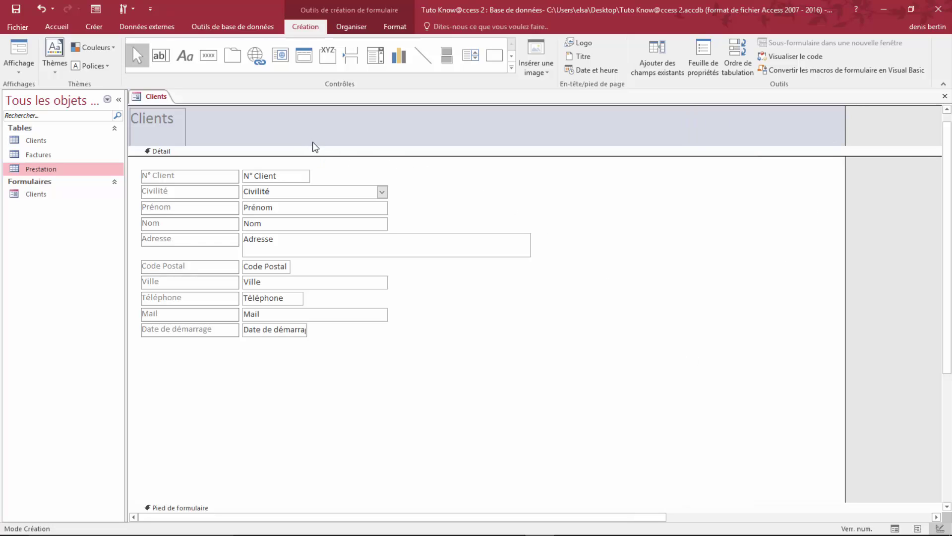
# - Increase the form header's height and move the Clients title label to the middle of the header
pyautogui.moveTo(313, 145); pyautogui.dragTo(315, 174)
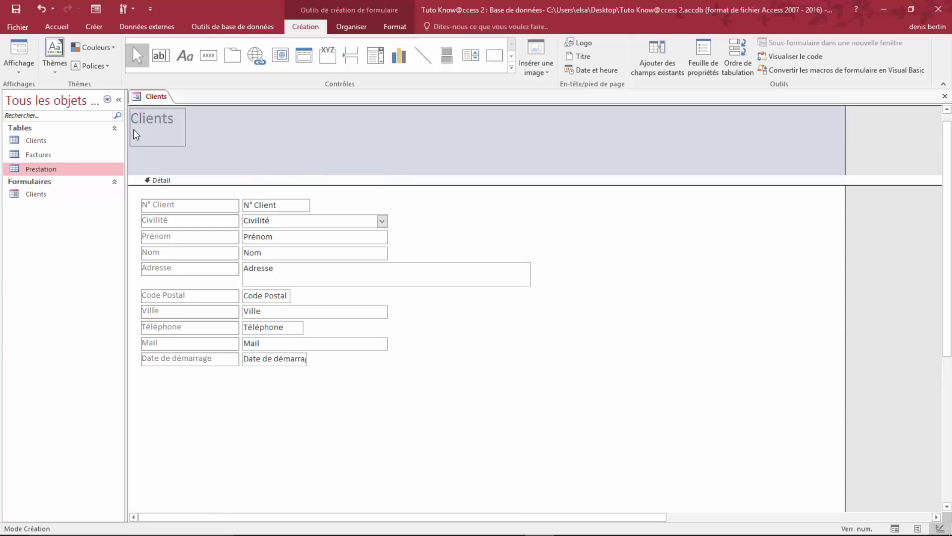
pyautogui.click(145, 135)
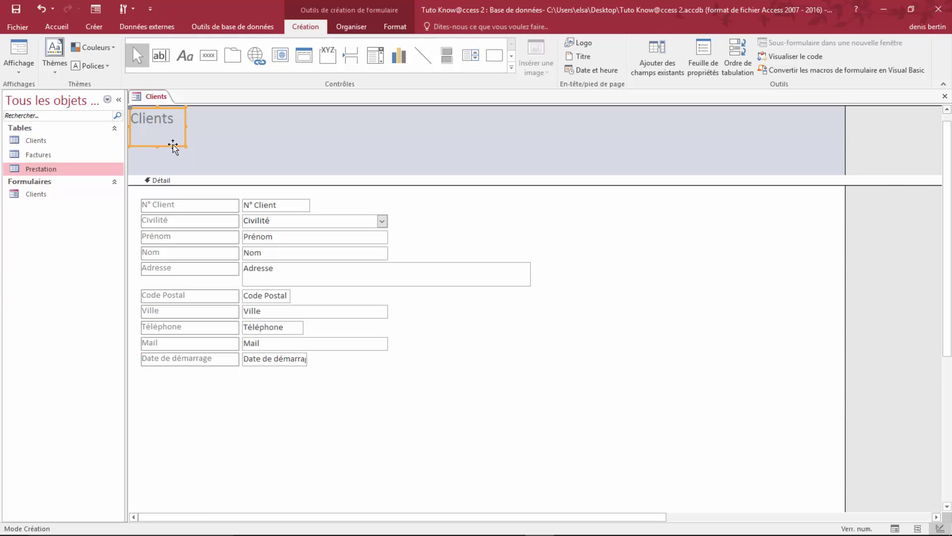
pyautogui.moveTo(172, 144); pyautogui.dragTo(502, 159)
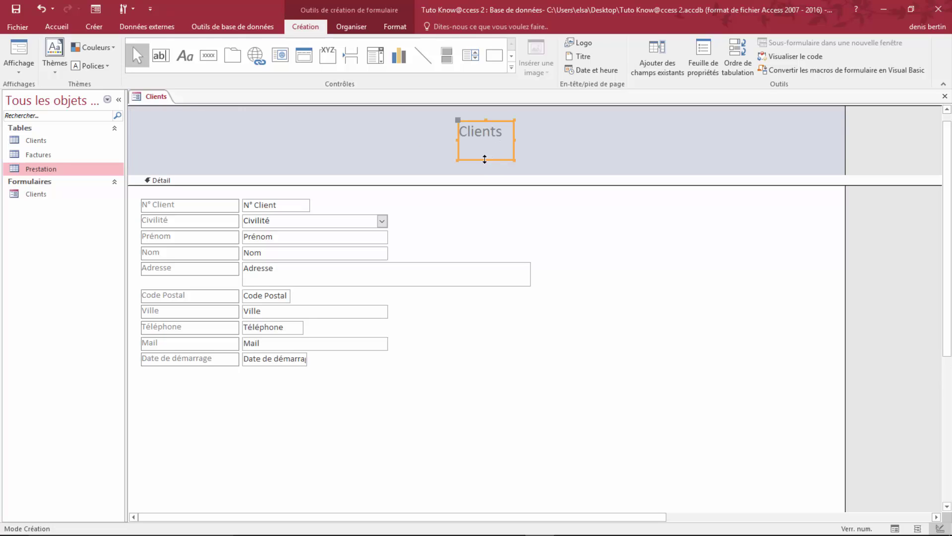
# - Format the Clients title in light orange, bold and italic, with a font size of 48
pyautogui.click(397, 27)
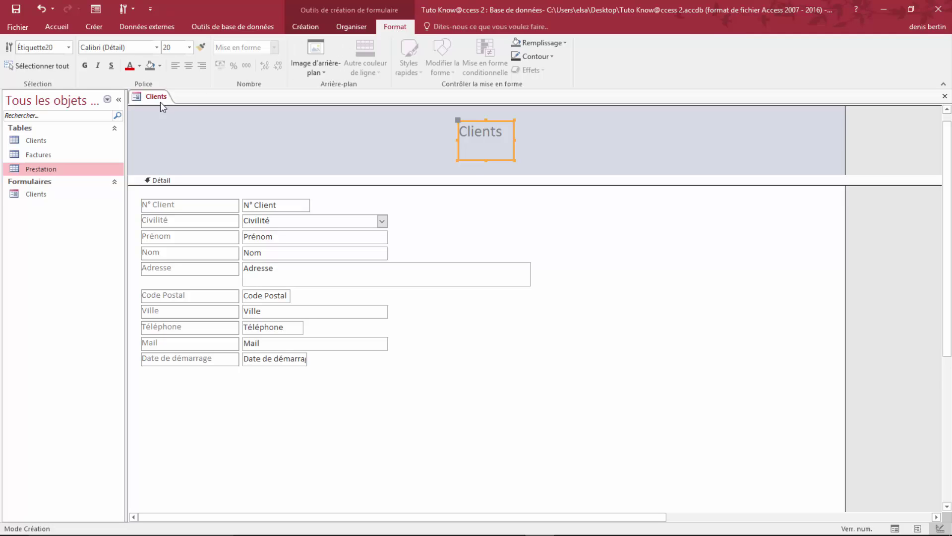
pyautogui.click(140, 66)
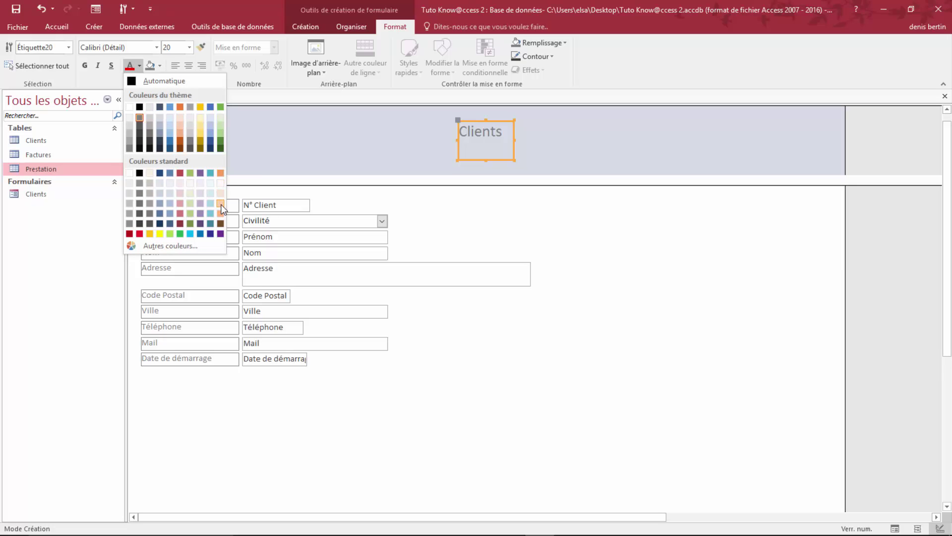
pyautogui.press('Escape')
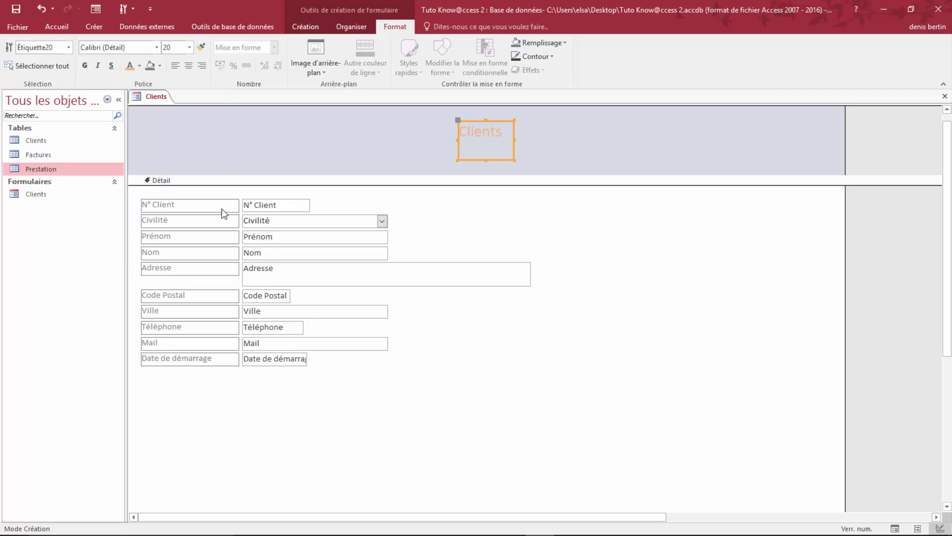
pyautogui.click(86, 65)
pyautogui.click(190, 48)
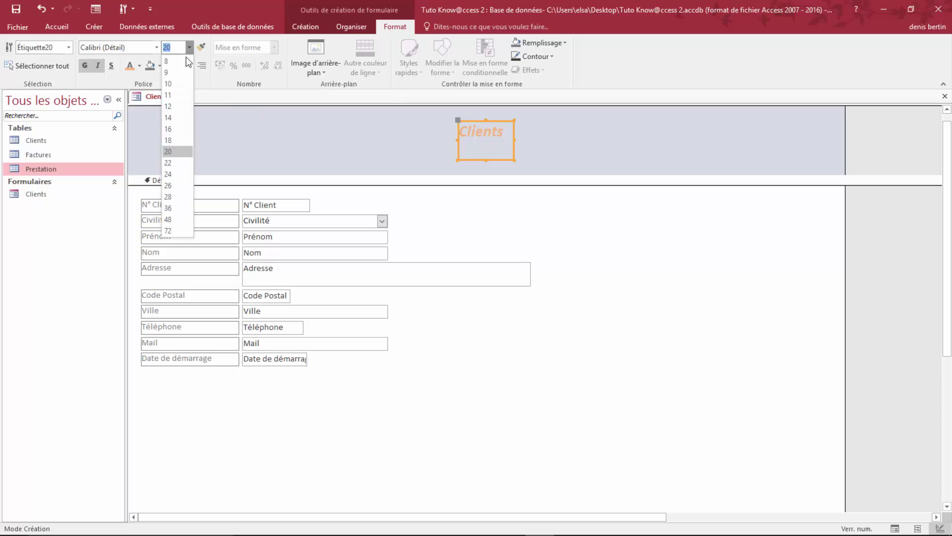
pyautogui.click(169, 218)
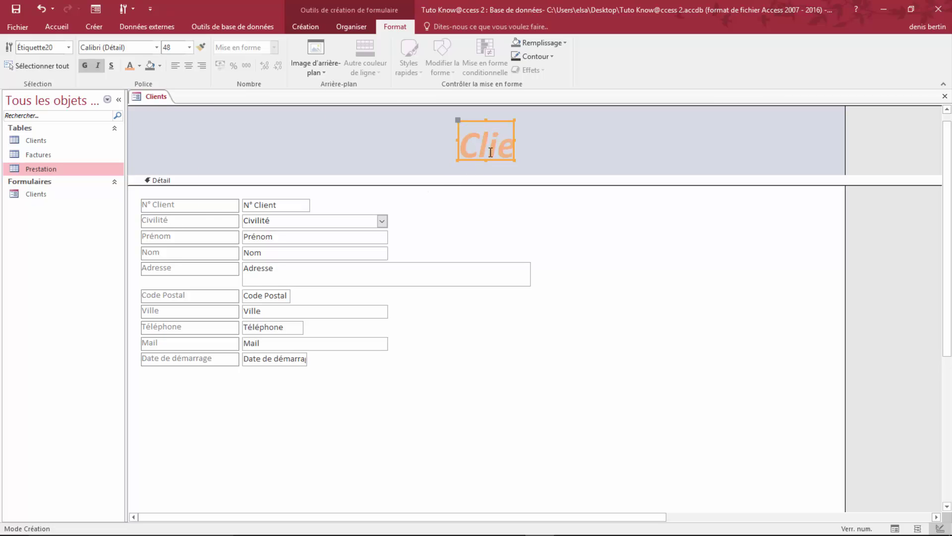
# - Fit the Clients title label to its content and shift it slightly up and left within the header
pyautogui.rightClick(499, 121)
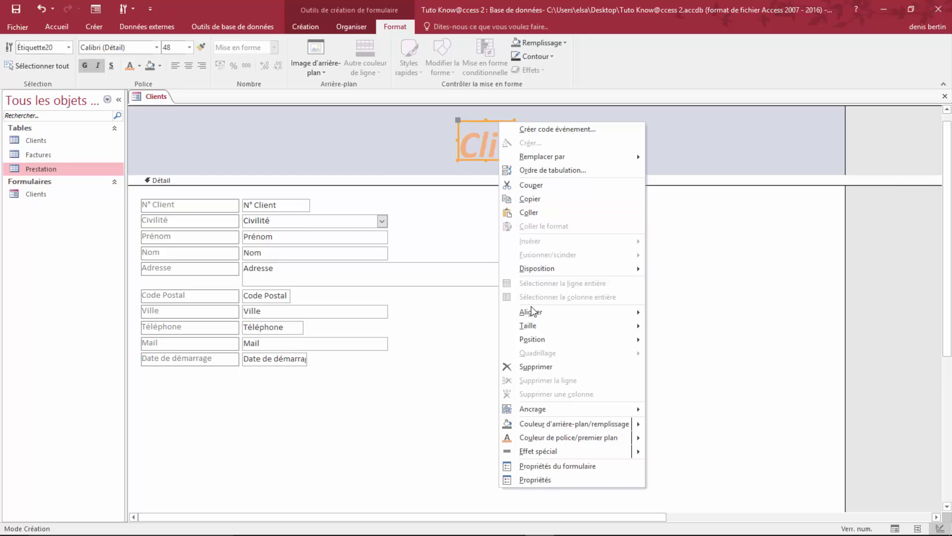
pyautogui.moveTo(541, 327)
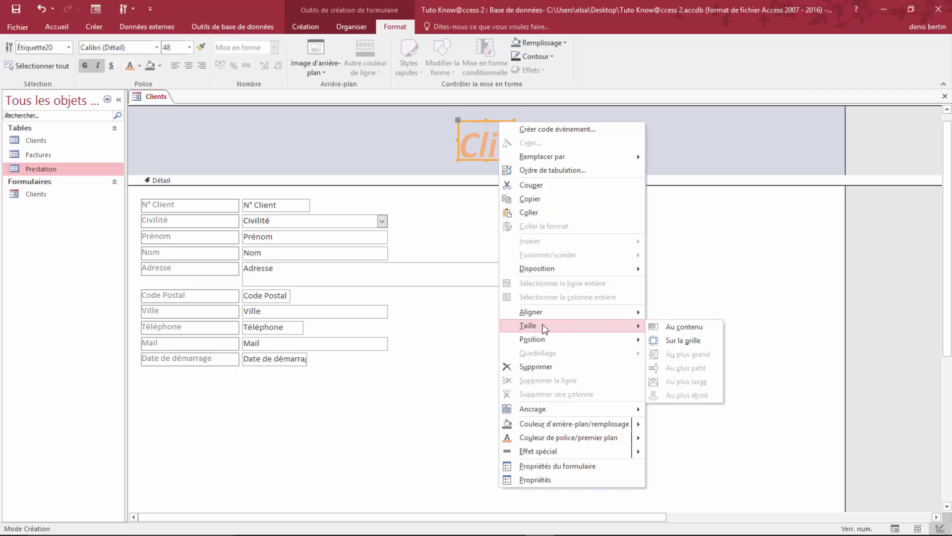
pyautogui.click(684, 326)
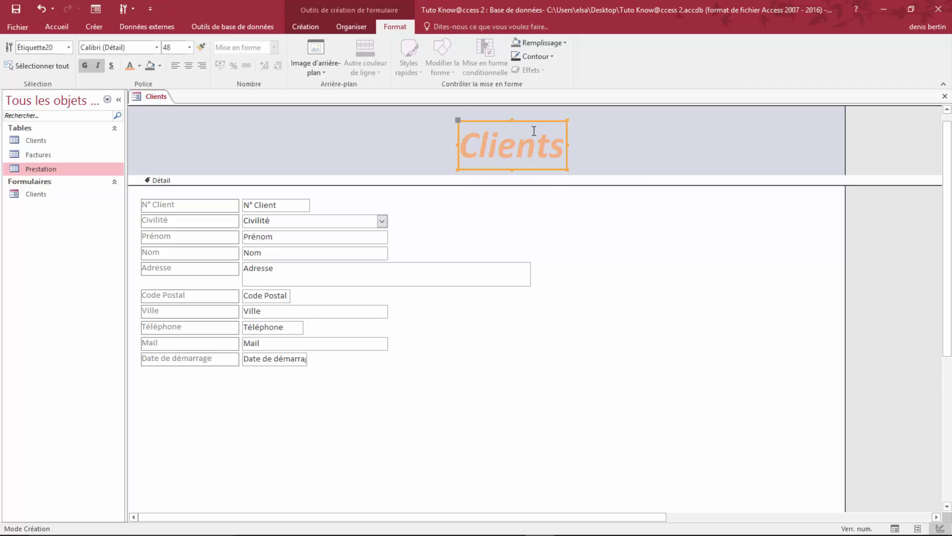
pyautogui.moveTo(533, 120); pyautogui.dragTo(514, 111)
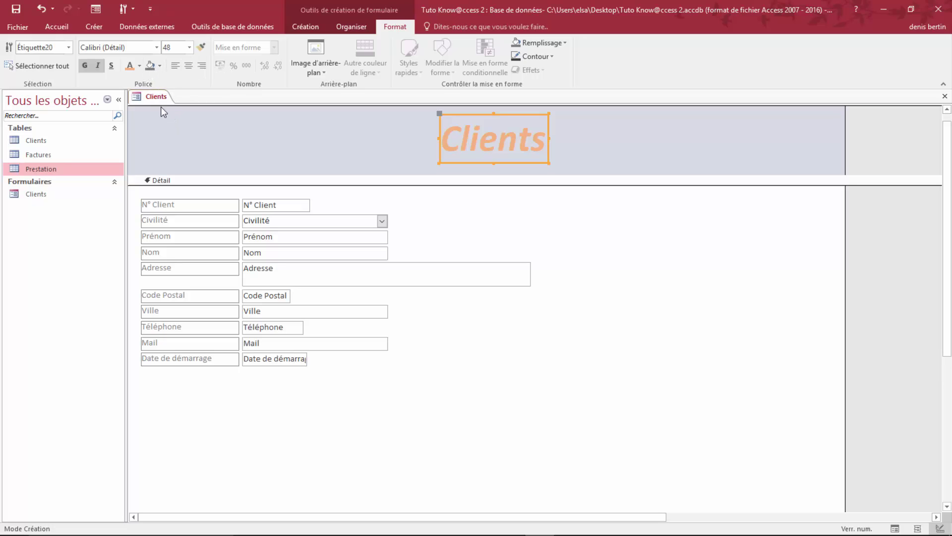
# - Fill the form header with dark grey and change the Clients title's font colour to a stronger standard orange
pyautogui.click(170, 137)
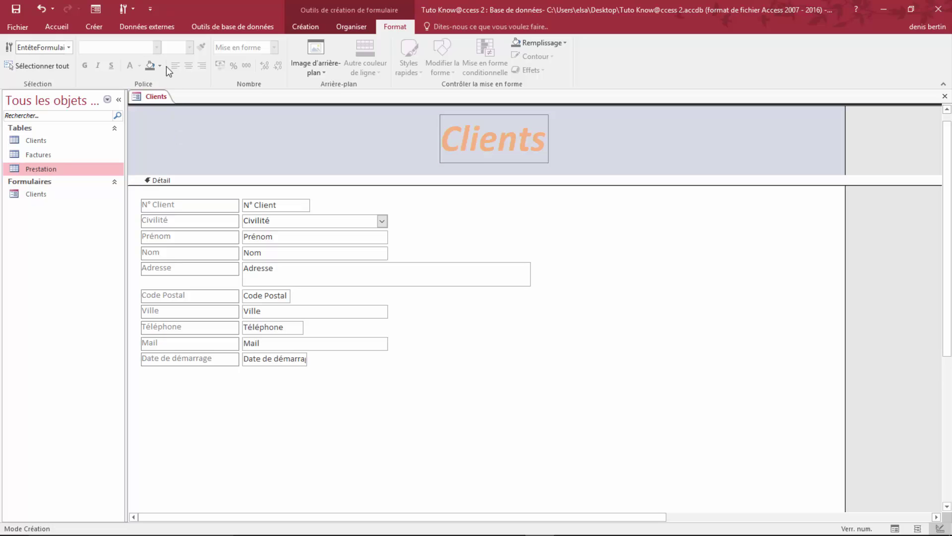
pyautogui.click(147, 66)
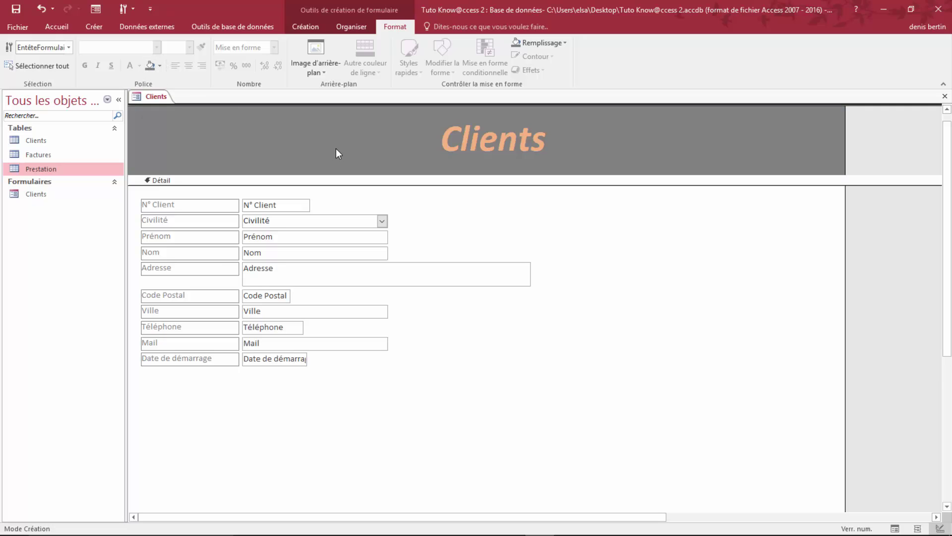
pyautogui.click(493, 138)
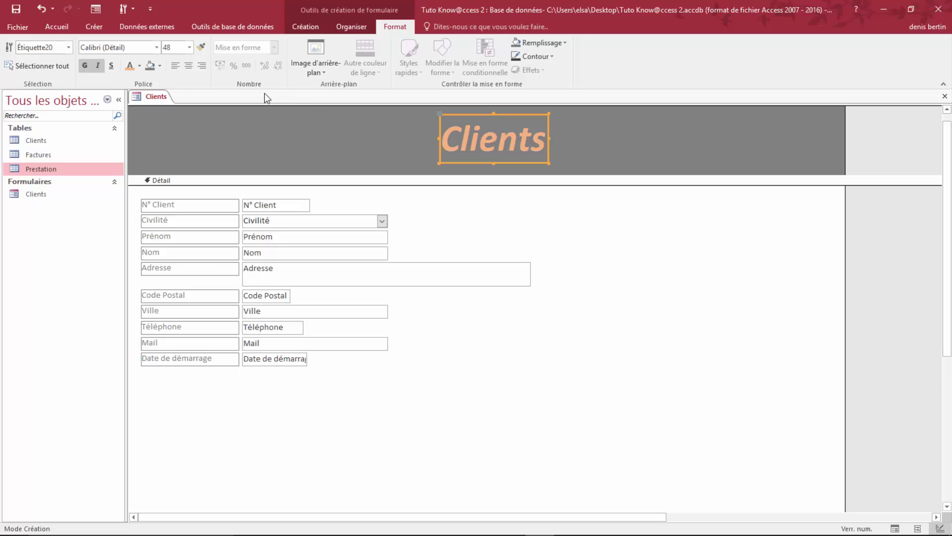
pyautogui.click(139, 66)
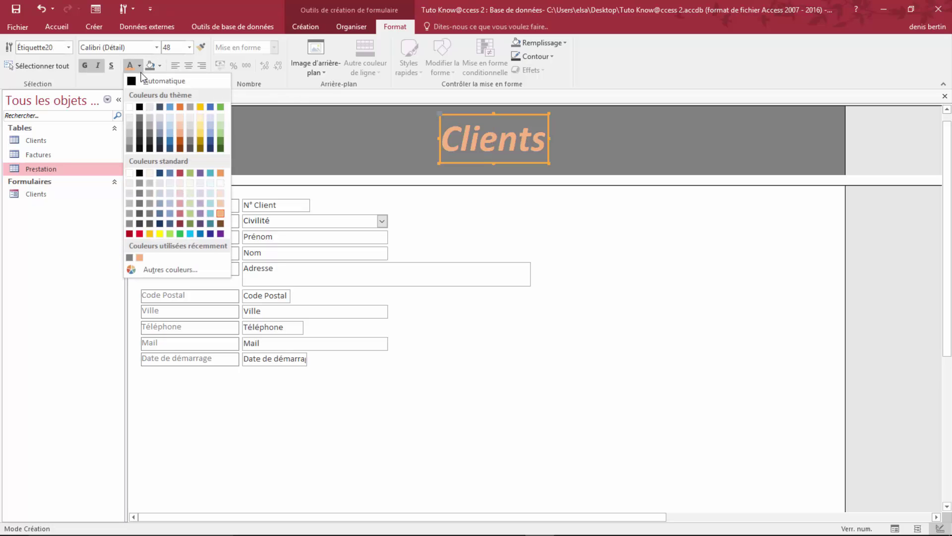
pyautogui.click(221, 174)
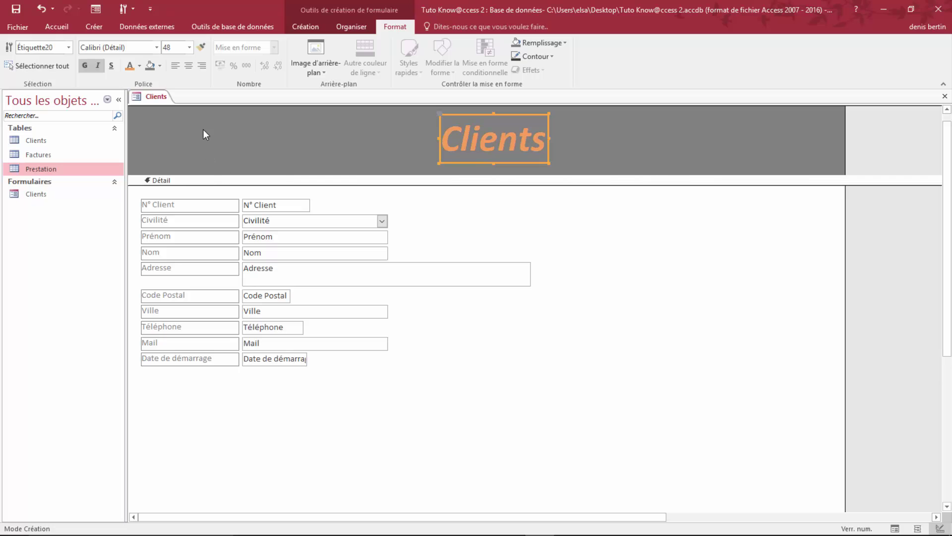
# - Insert the Youtube 2 picture from the Images folder as a small image near the left end of the form header
pyautogui.click(303, 26)
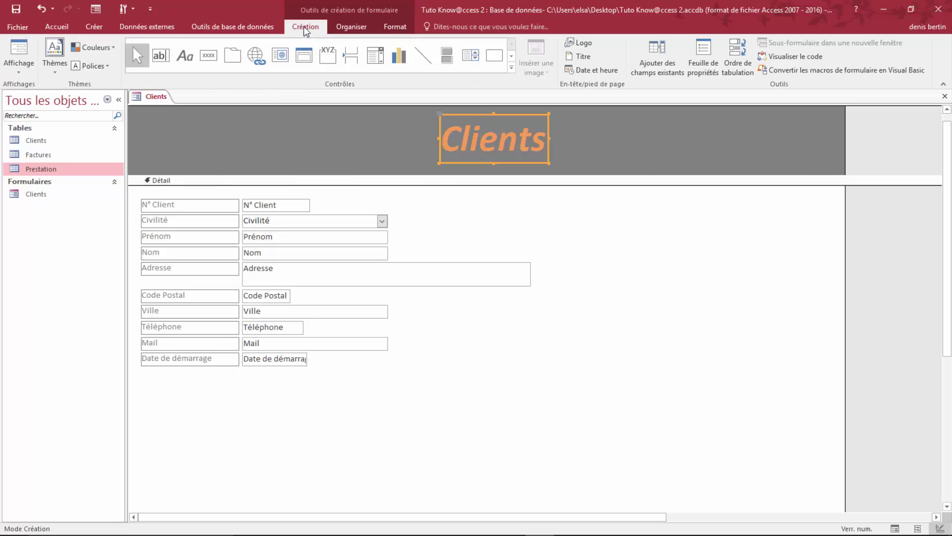
pyautogui.click(326, 148)
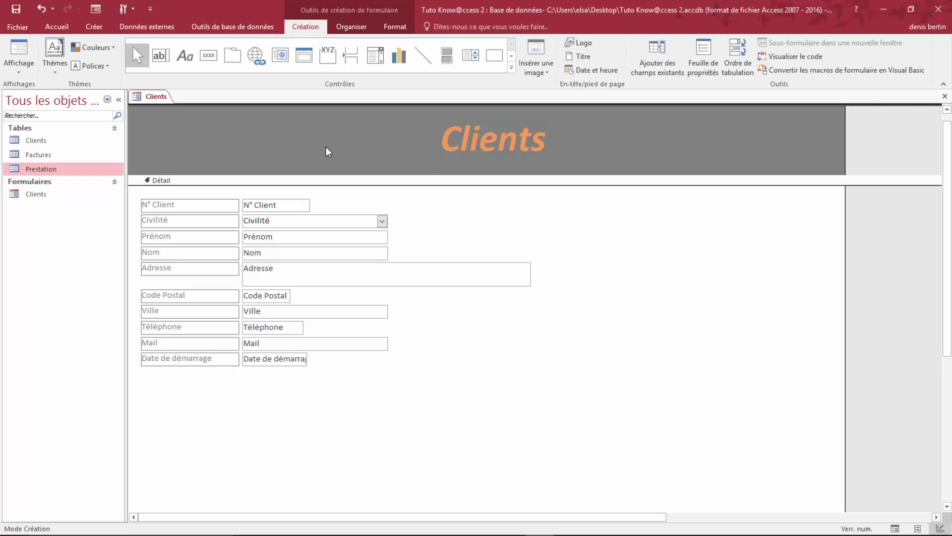
pyautogui.click(511, 68)
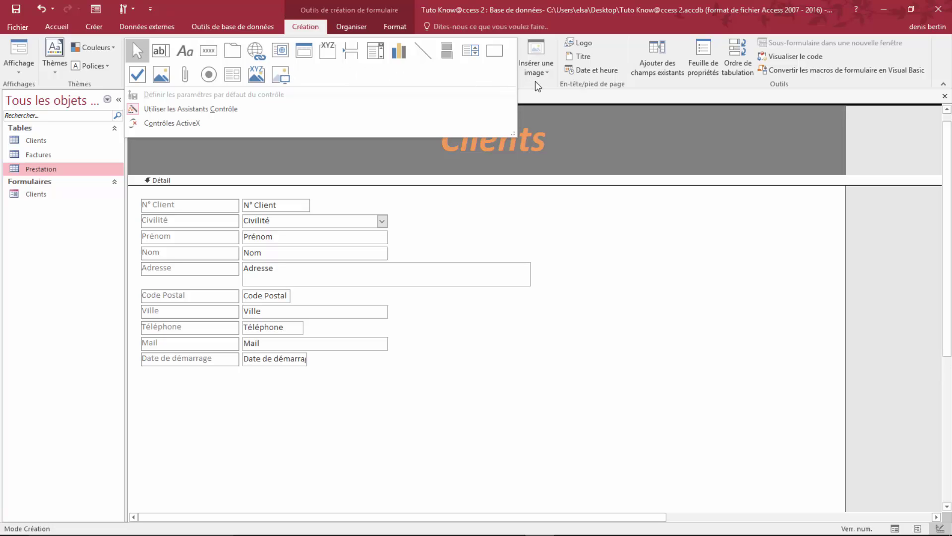
pyautogui.click(534, 65)
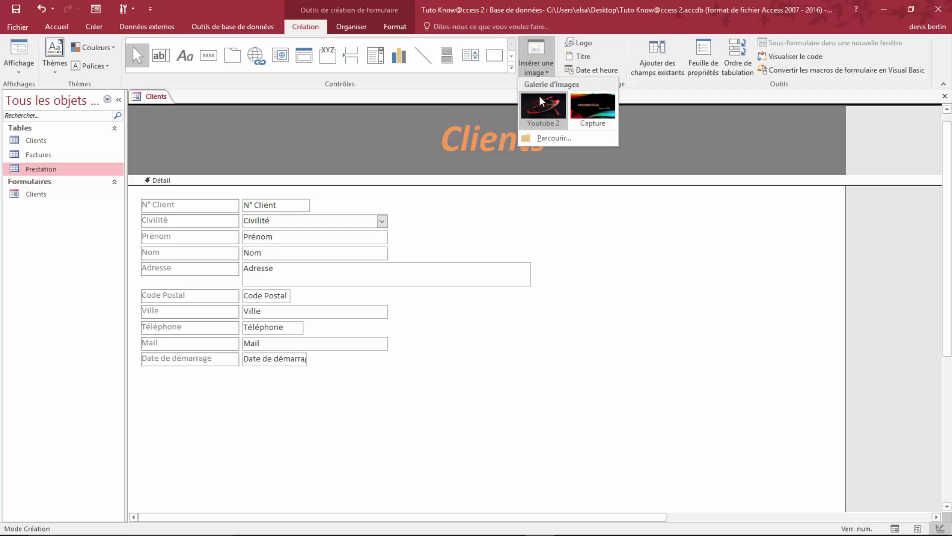
pyautogui.click(554, 137)
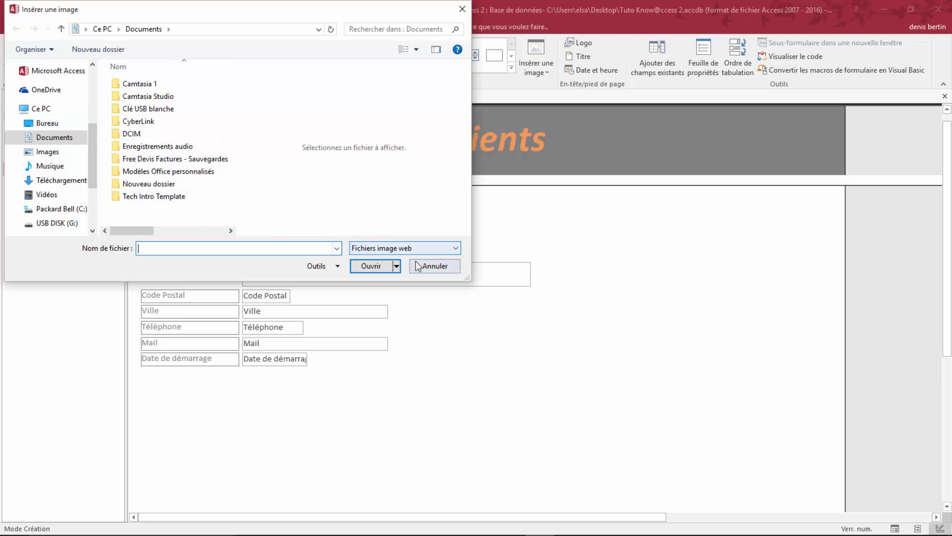
pyautogui.click(50, 151)
pyautogui.moveTo(230, 82); pyautogui.dragTo(228, 192)
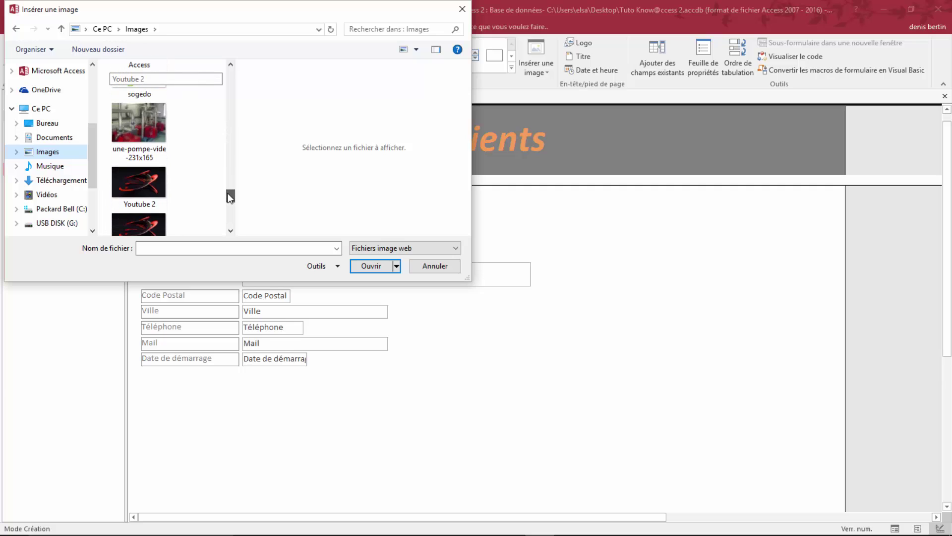
pyautogui.click(148, 191)
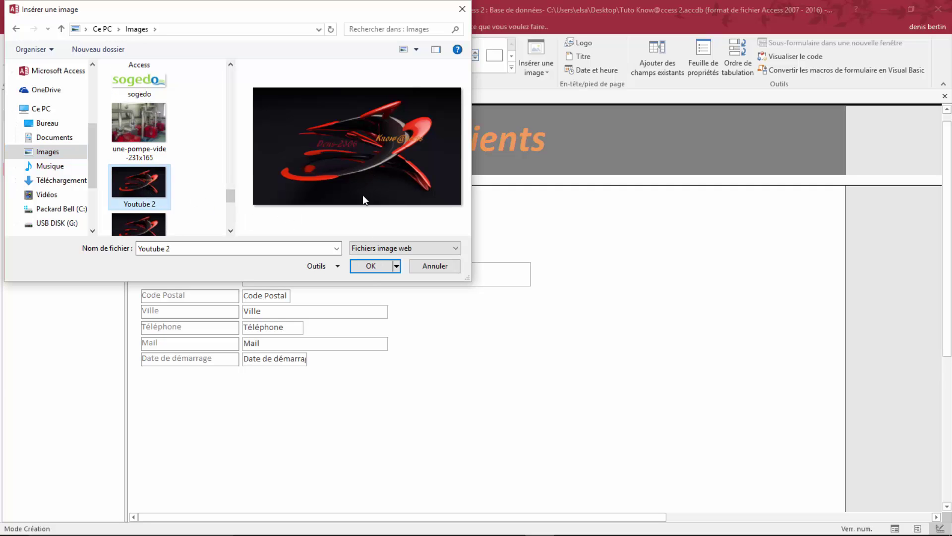
pyautogui.click(373, 266)
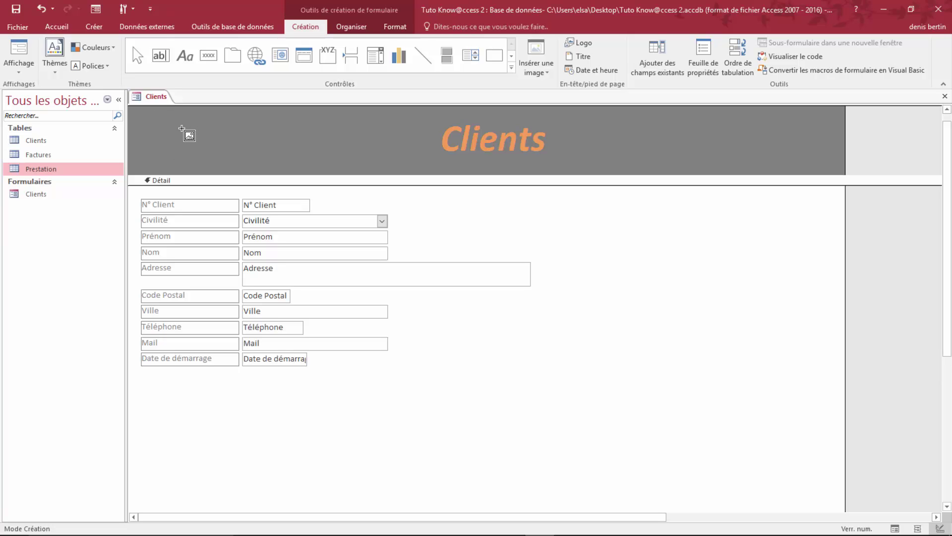
pyautogui.moveTo(181, 128); pyautogui.dragTo(155, 113)
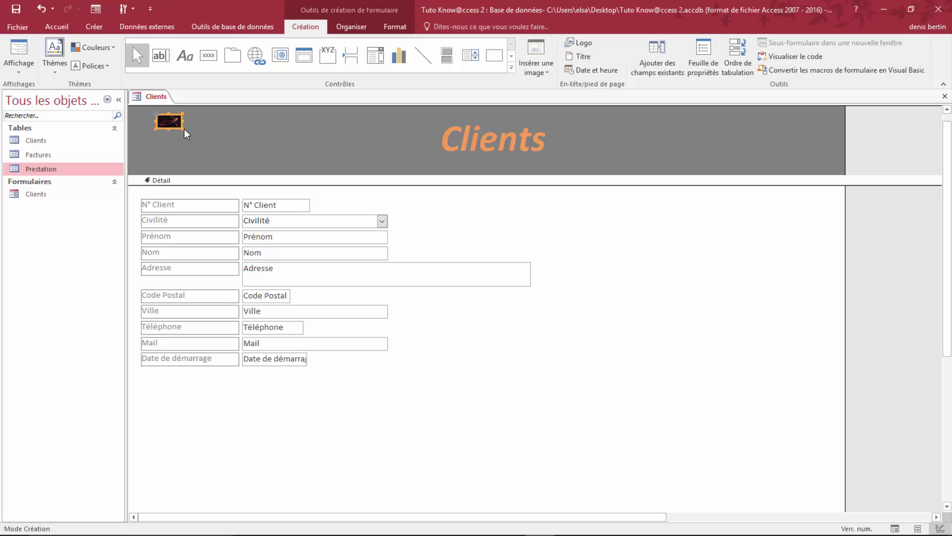
# - Enlarge the header picture to nearly the full height of the header and move it slightly upward
pyautogui.click(185, 133)
pyautogui.moveTo(270, 162); pyautogui.dragTo(257, 162)
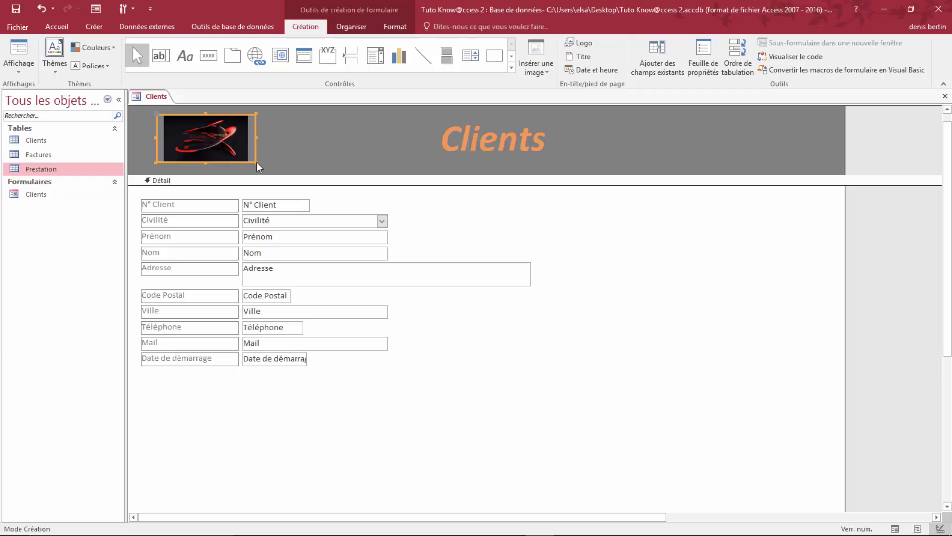
pyautogui.click(257, 162)
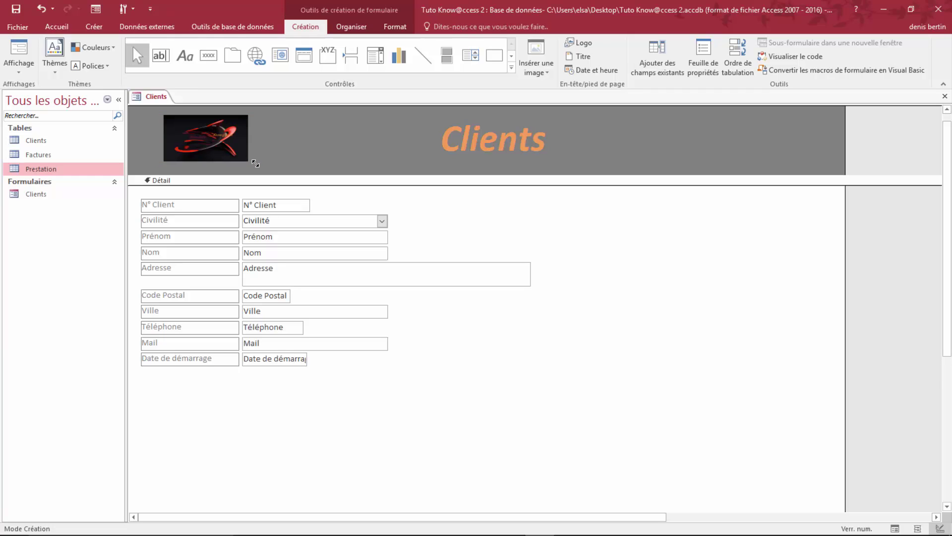
pyautogui.moveTo(255, 168); pyautogui.dragTo(257, 172)
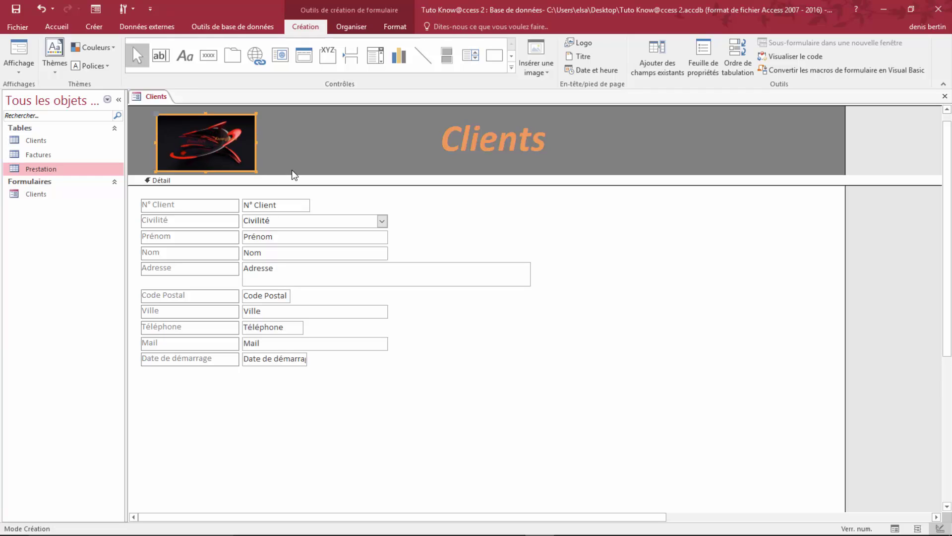
pyautogui.moveTo(237, 114); pyautogui.dragTo(237, 111)
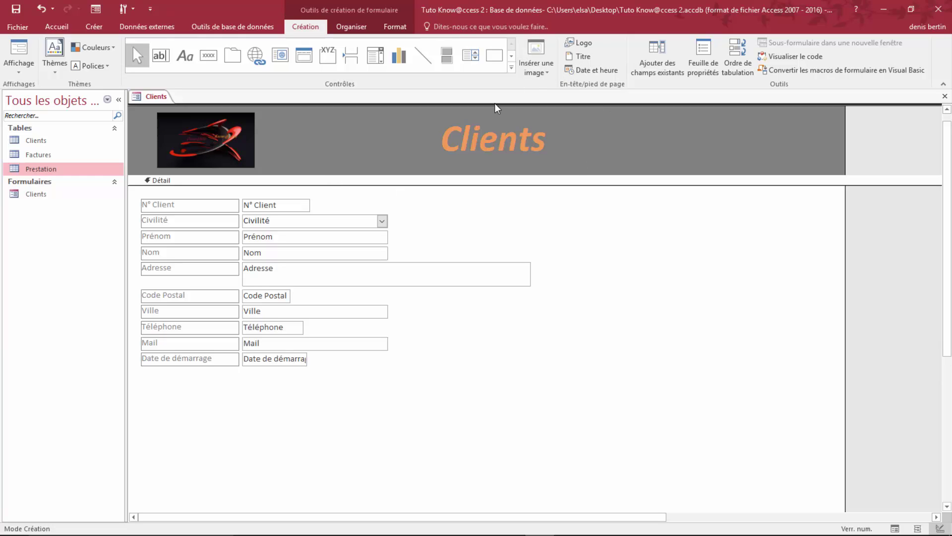
# - Insert the long-format date and the time with seconds into the form header, and delete the wide empty layout cell over the title
pyautogui.click(593, 70)
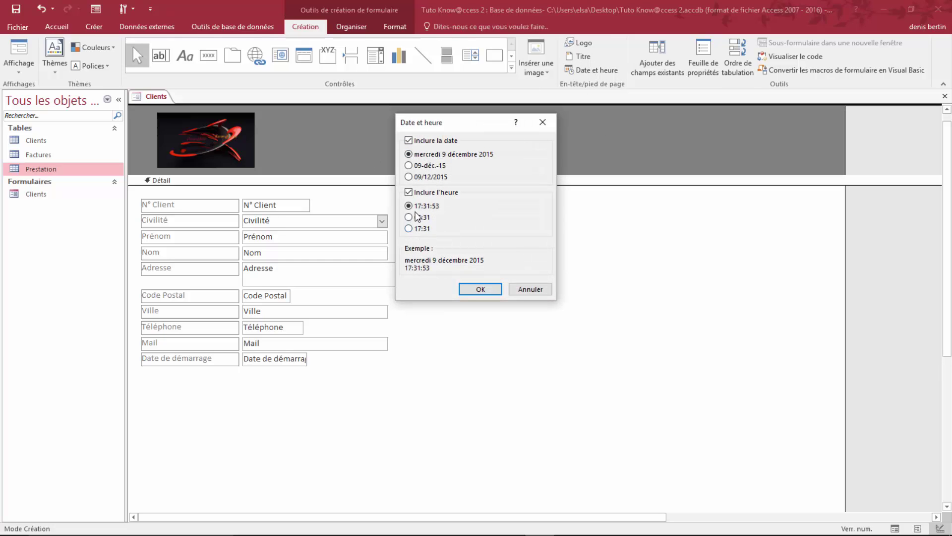
pyautogui.click(409, 192)
pyautogui.click(409, 192)
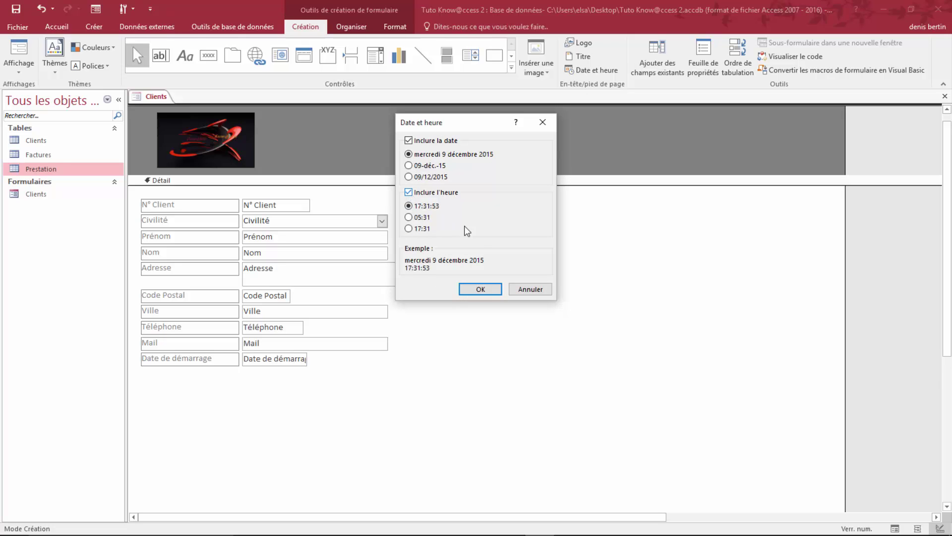
pyautogui.click(480, 290)
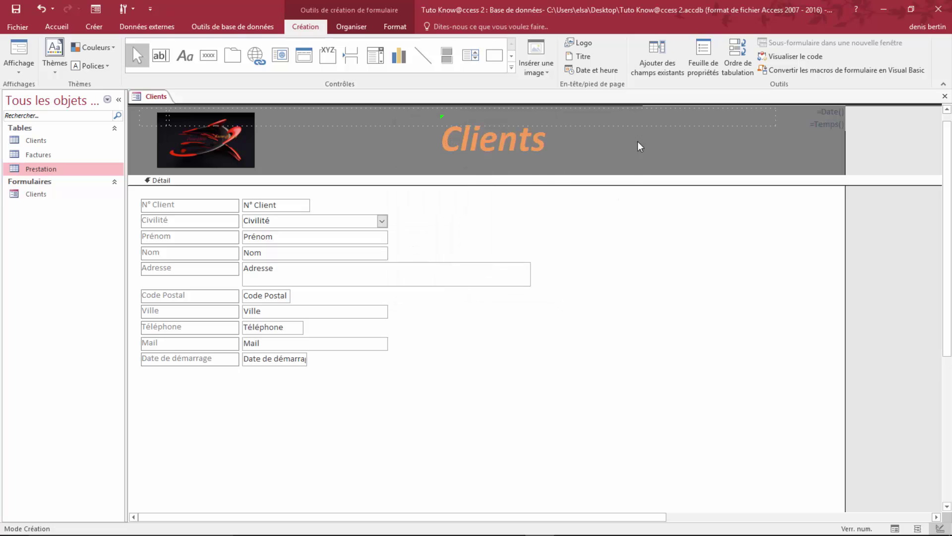
pyautogui.rightClick(376, 125)
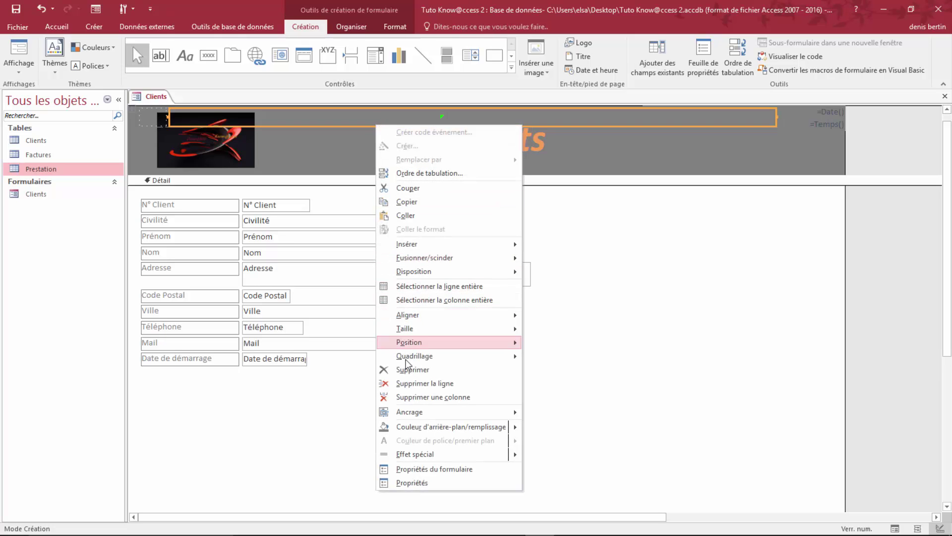
pyautogui.click(409, 371)
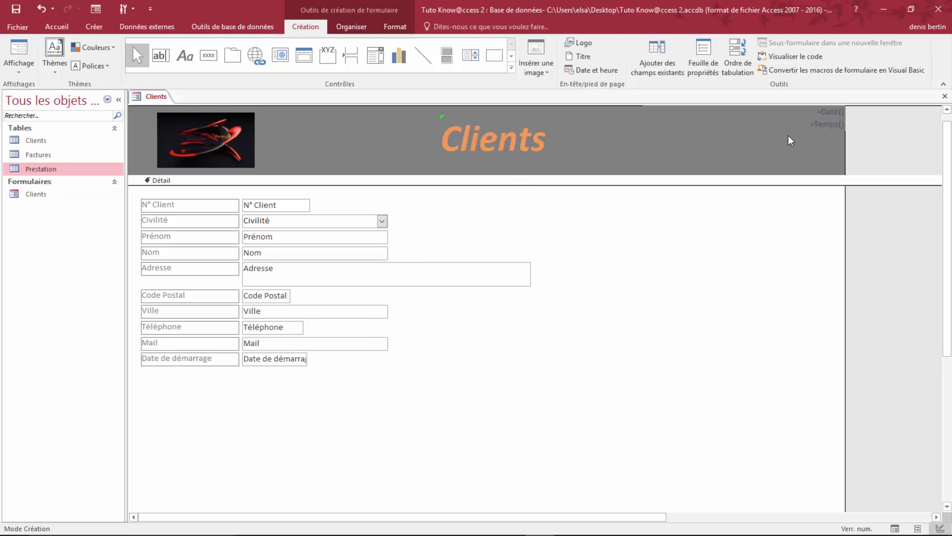
# - Move the date and time fields together slightly down and left within the form header
pyautogui.click(776, 114)
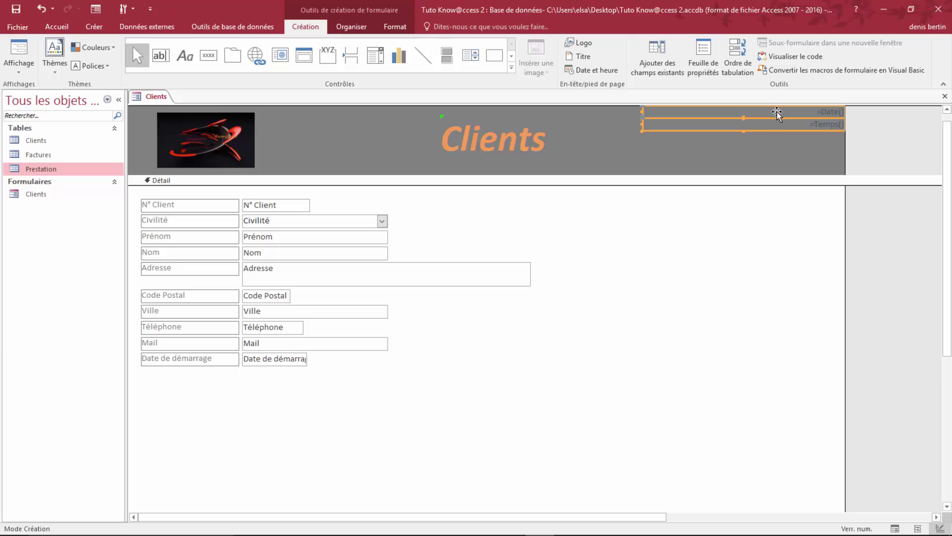
pyautogui.click(778, 135)
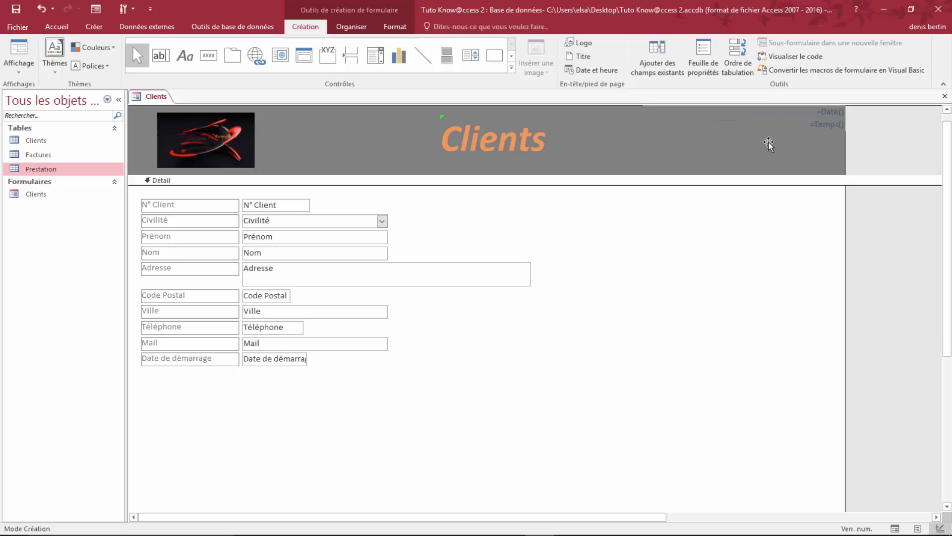
pyautogui.moveTo(769, 141); pyautogui.dragTo(770, 142)
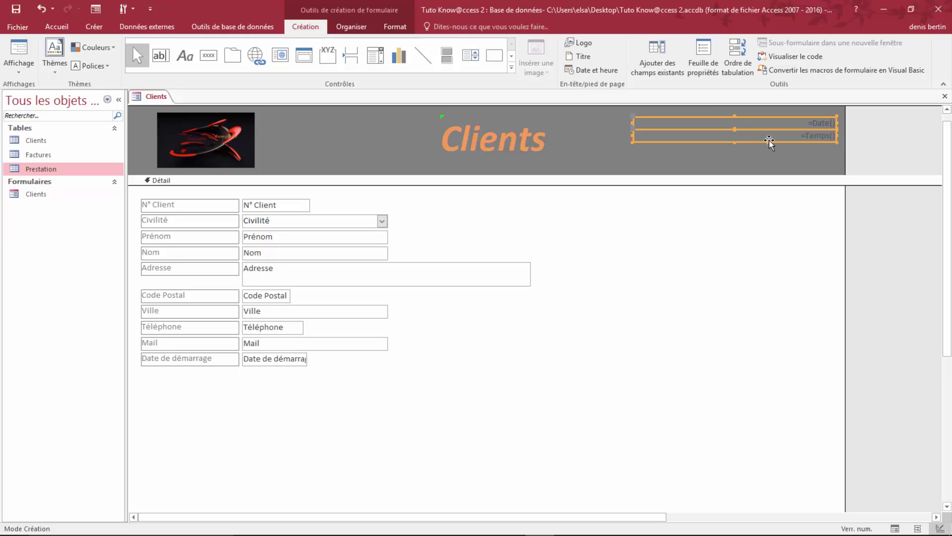
pyautogui.click(770, 144)
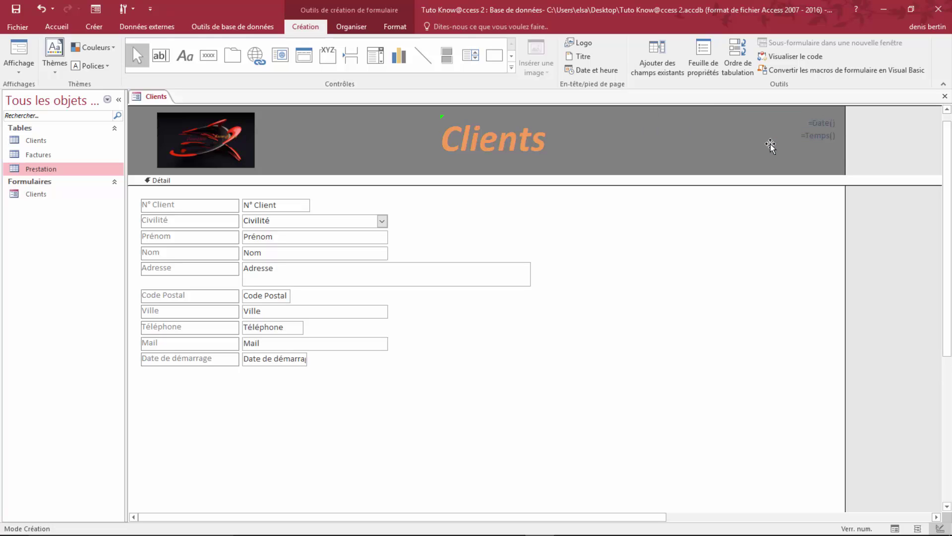
pyautogui.moveTo(771, 146); pyautogui.dragTo(772, 149)
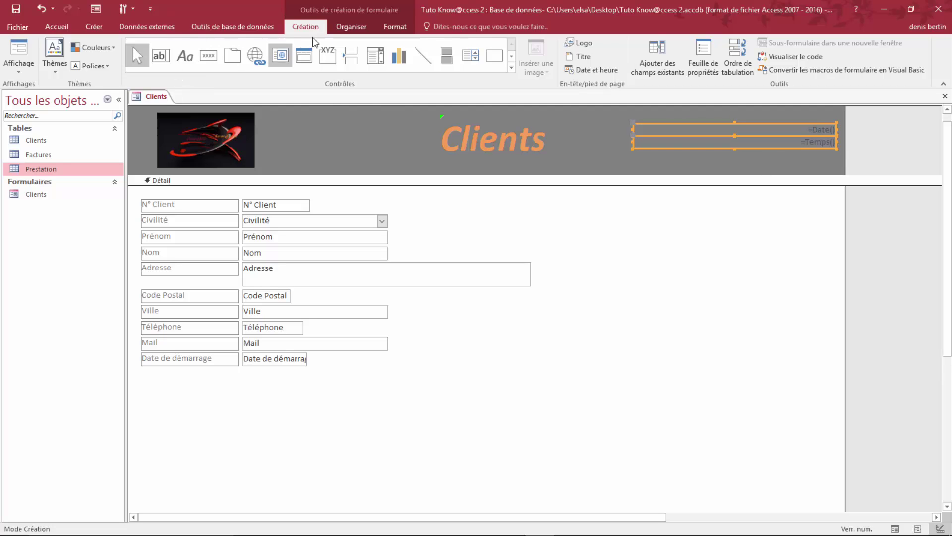
# - Change the font colour of the header's date and time fields to a light standard orange
pyautogui.click(393, 28)
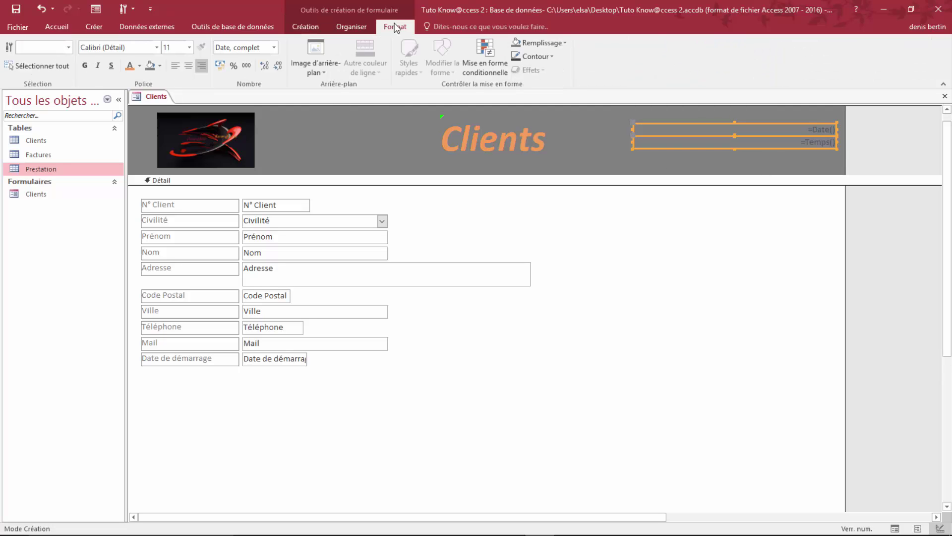
pyautogui.click(139, 64)
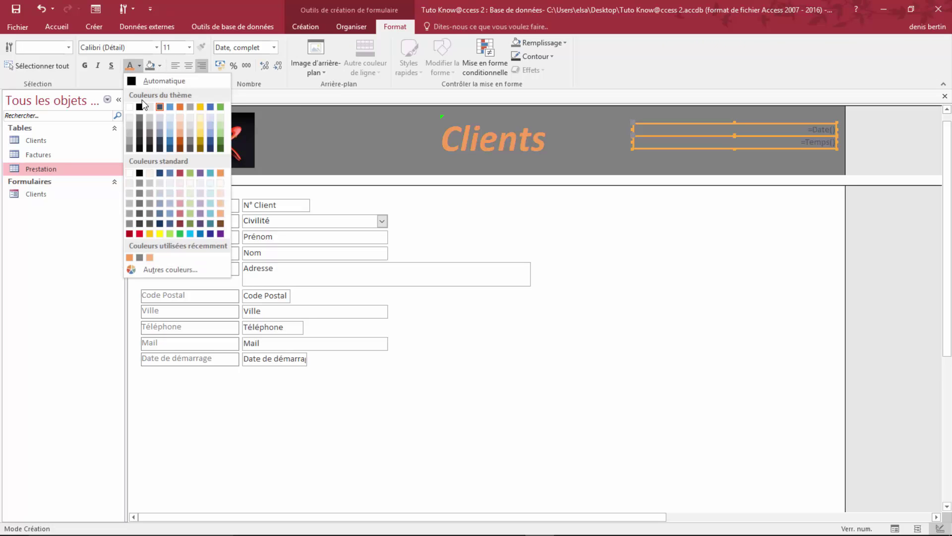
pyautogui.click(220, 203)
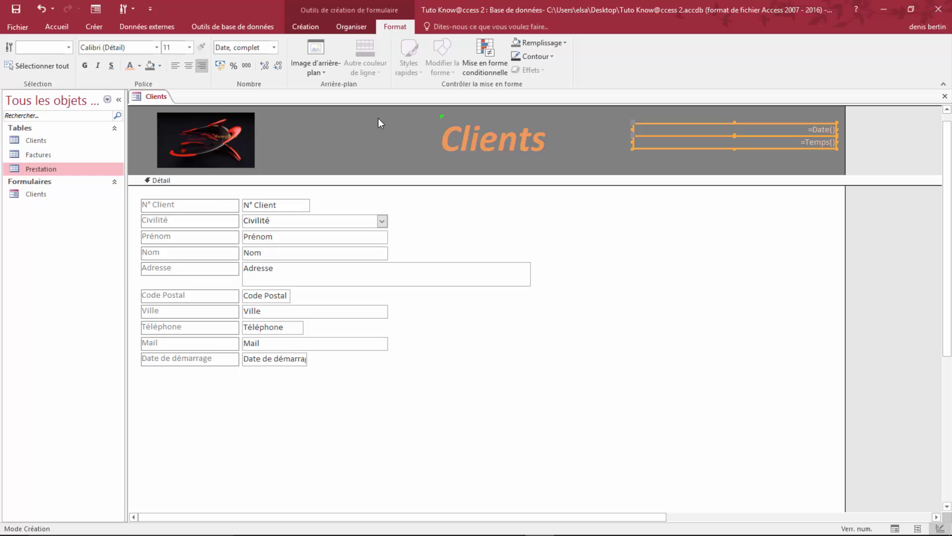
pyautogui.click(376, 132)
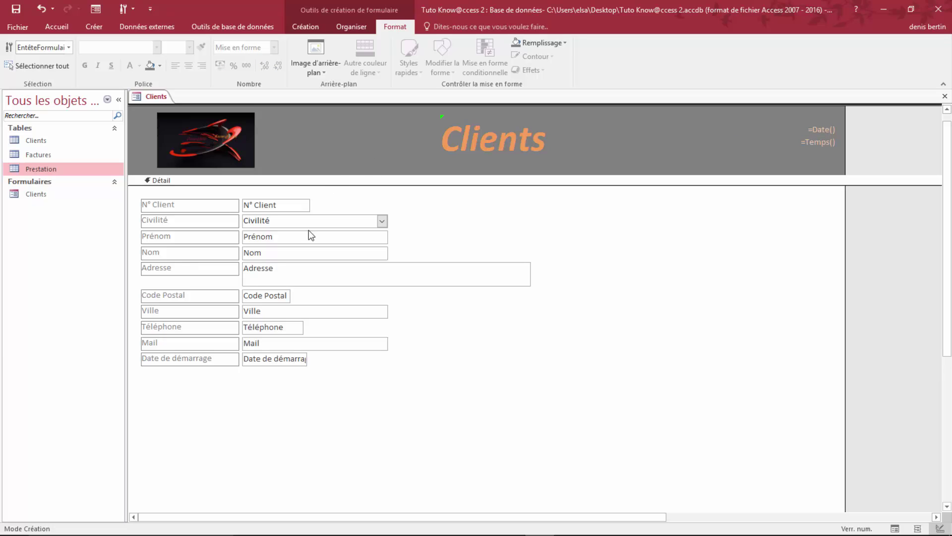
# - Narrow the N° Client label and field to fit their text, and move the pair slightly up and right in the Détail section
pyautogui.click(195, 205)
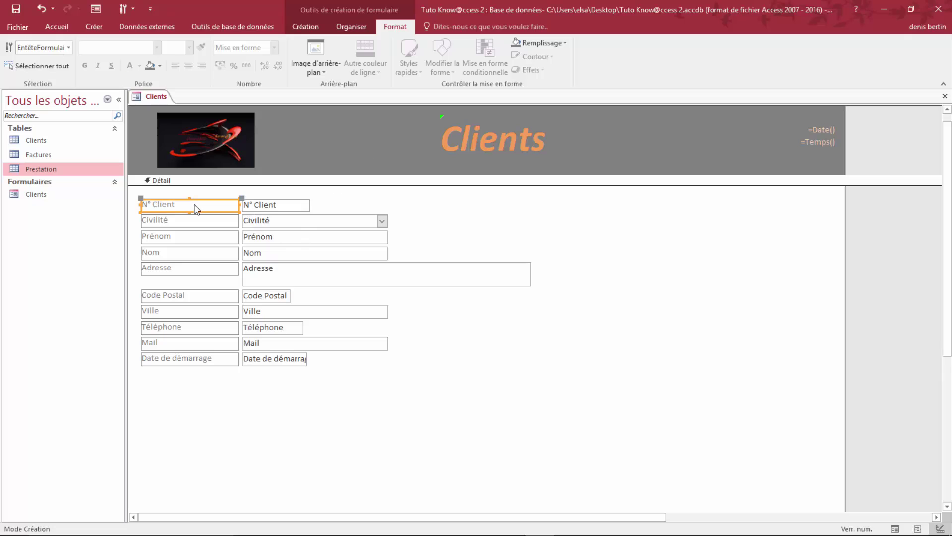
pyautogui.click(140, 205)
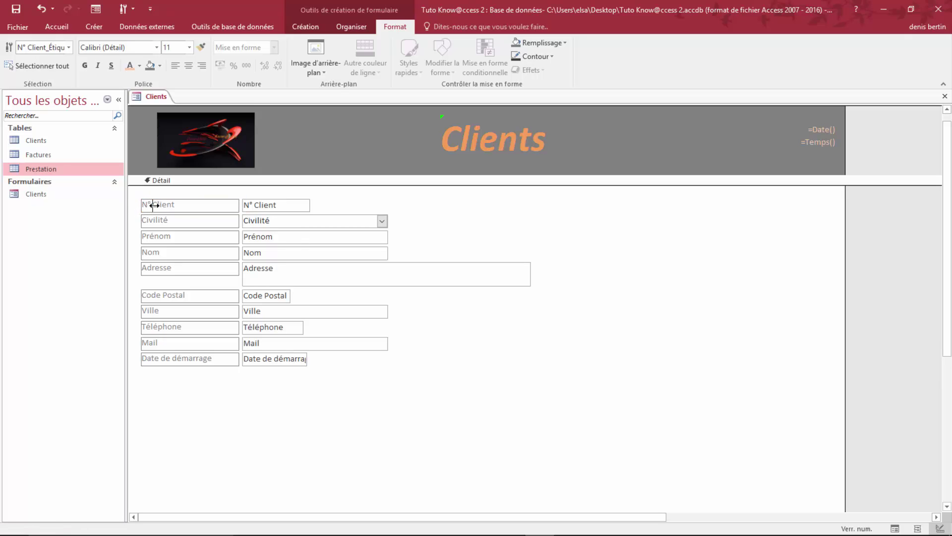
pyautogui.moveTo(172, 205); pyautogui.dragTo(188, 205)
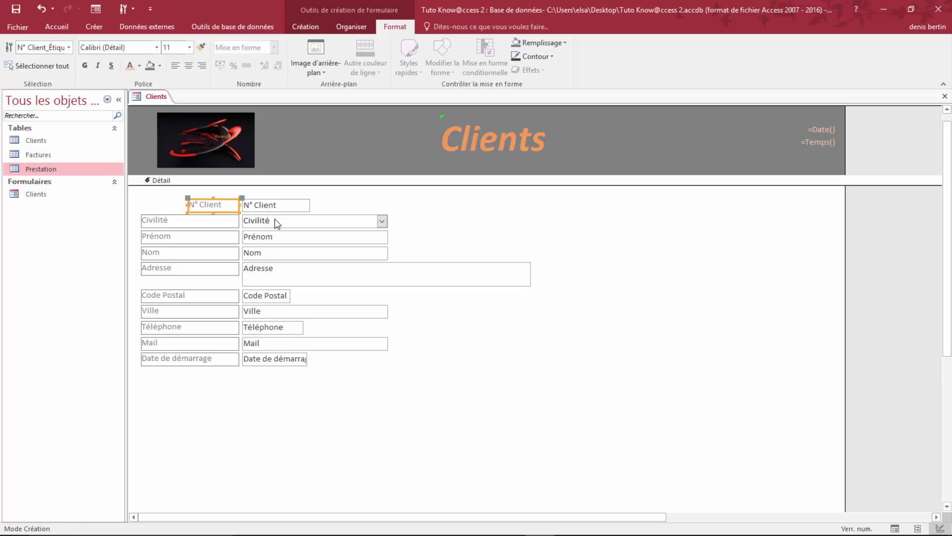
pyautogui.click(298, 204)
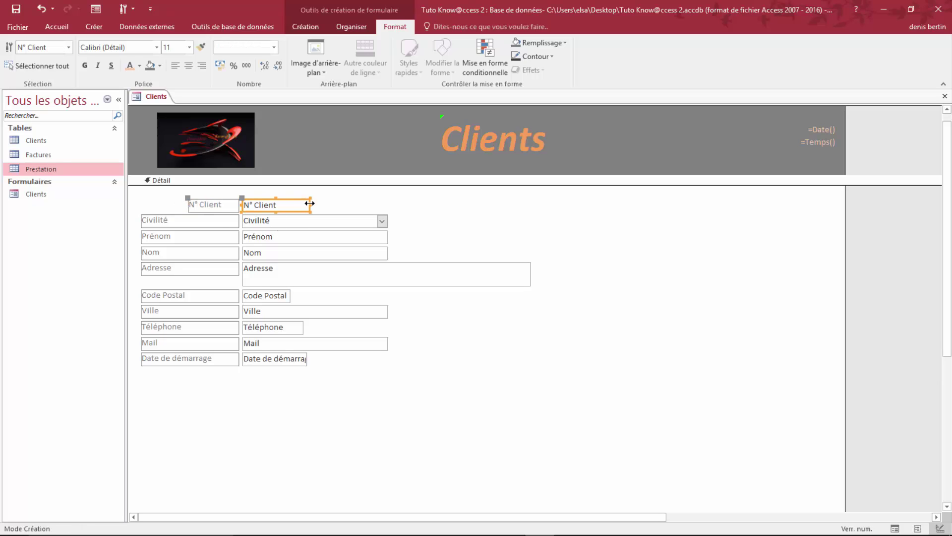
pyautogui.click(304, 205)
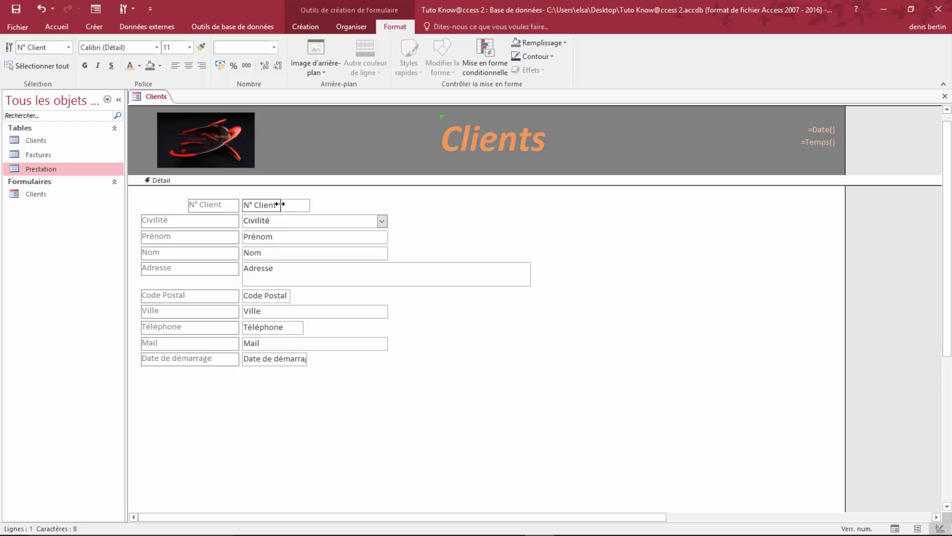
pyautogui.moveTo(277, 205); pyautogui.dragTo(288, 194)
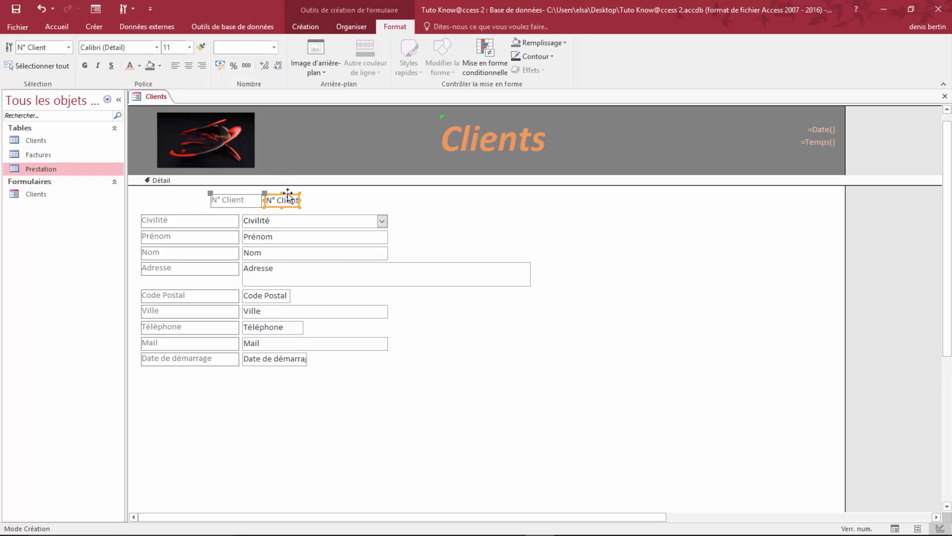
# - Narrow the Civilité label and combo box, and place the pair just right of N° Client on the same row
pyautogui.click(201, 222)
pyautogui.click(140, 219)
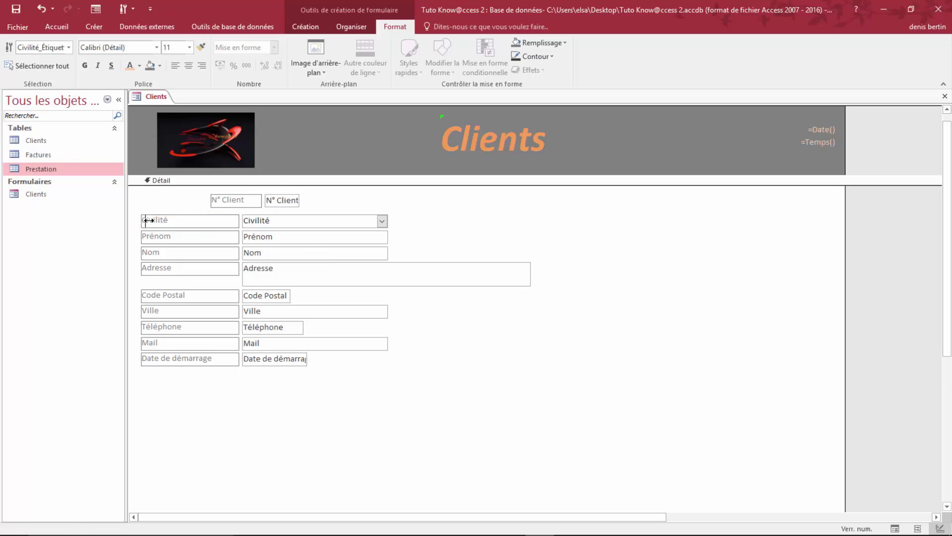
pyautogui.moveTo(183, 221); pyautogui.dragTo(184, 220)
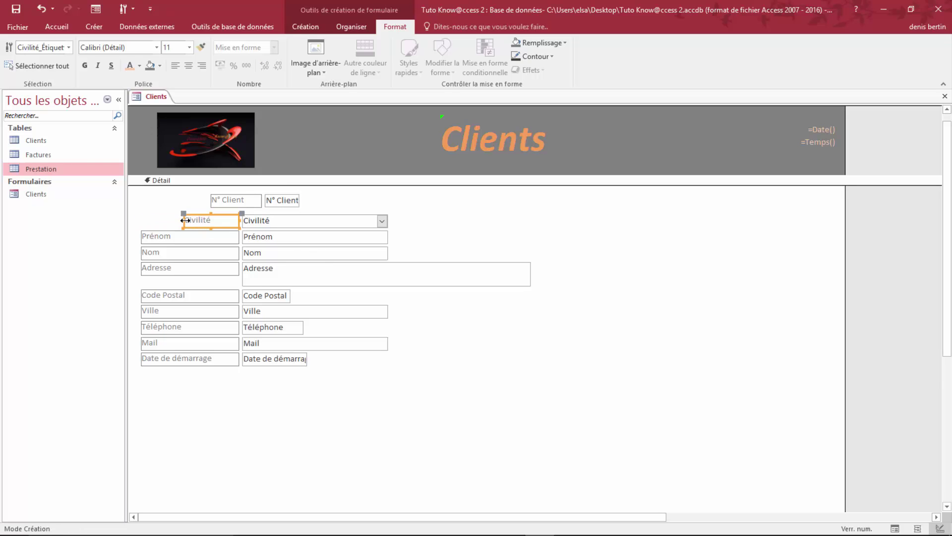
pyautogui.moveTo(183, 219); pyautogui.dragTo(193, 220)
pyautogui.click(351, 220)
pyautogui.click(388, 220)
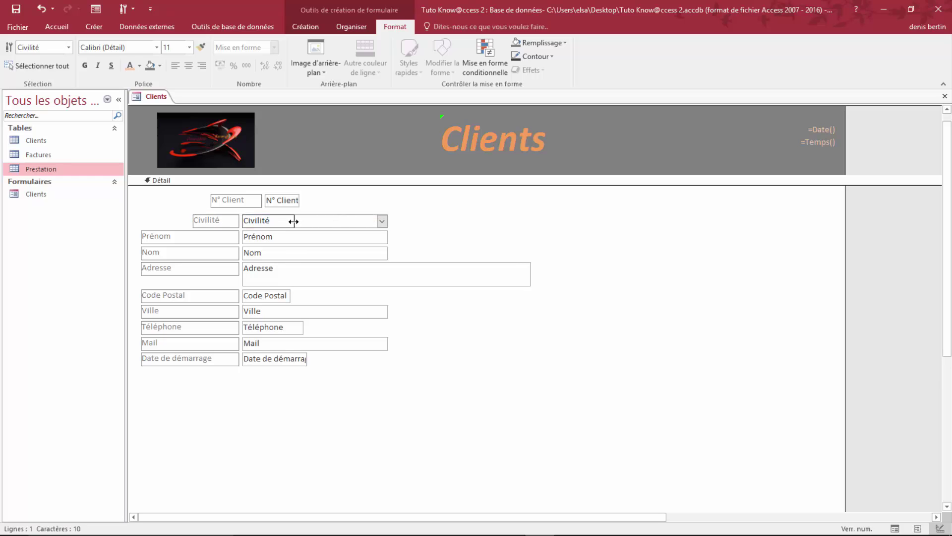
pyautogui.moveTo(298, 221); pyautogui.dragTo(298, 221)
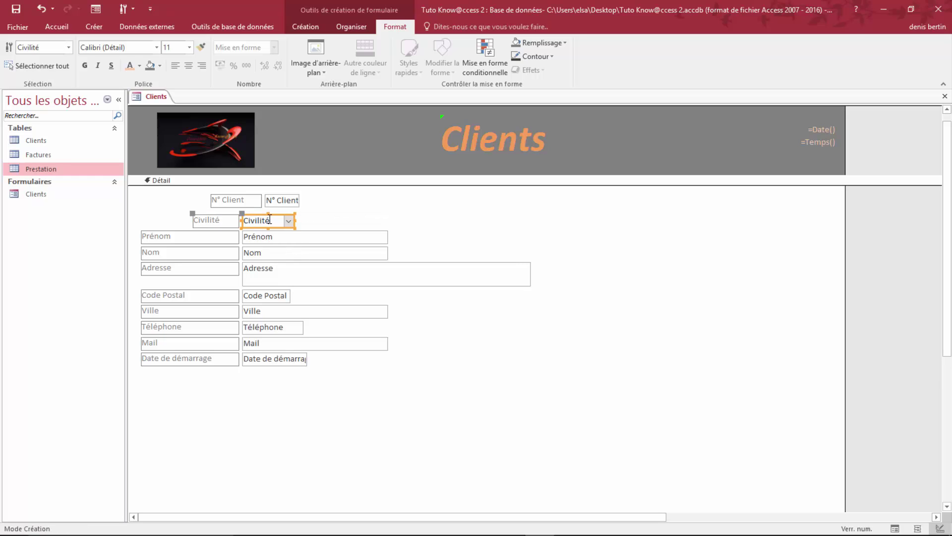
pyautogui.moveTo(278, 217); pyautogui.dragTo(389, 194)
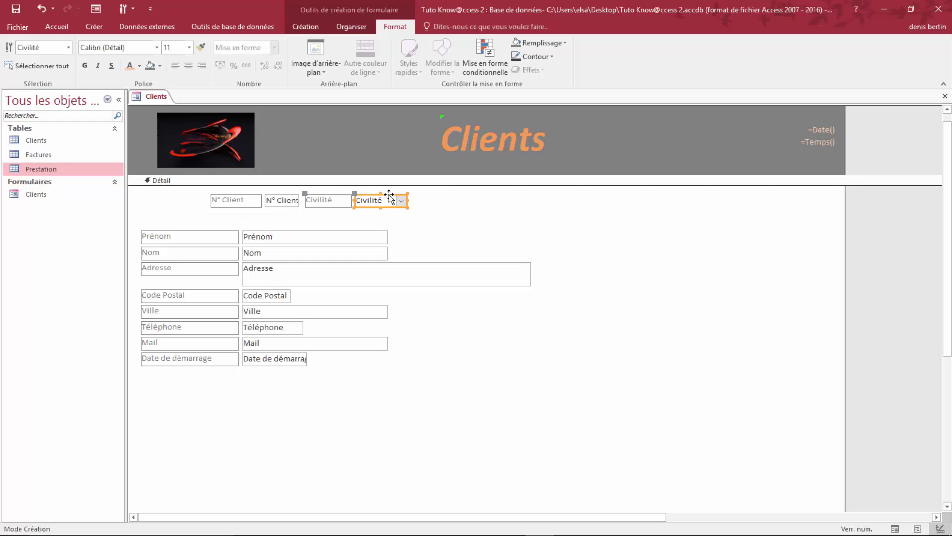
# - Narrow the Prénom and Nom labels to about half their width, and shorten both text boxes to the same smaller width
pyautogui.click(413, 249)
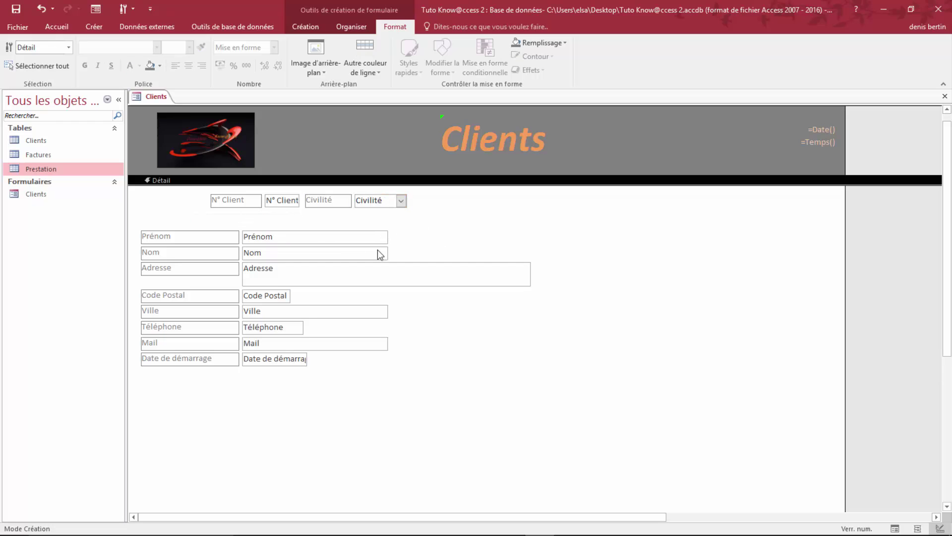
pyautogui.click(211, 242)
pyautogui.click(171, 238)
pyautogui.moveTo(187, 238); pyautogui.dragTo(186, 237)
pyautogui.click(374, 236)
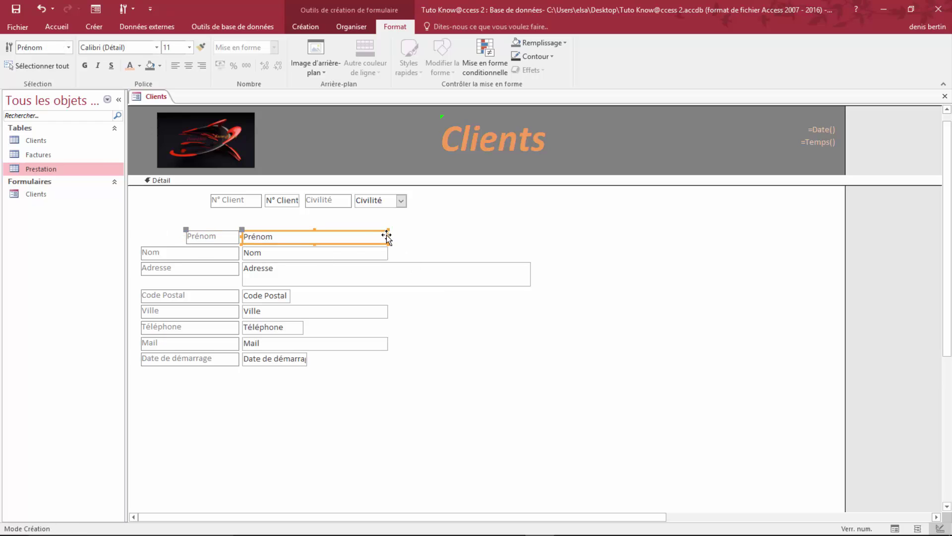
pyautogui.click(419, 244)
pyautogui.moveTo(329, 220); pyautogui.dragTo(335, 251)
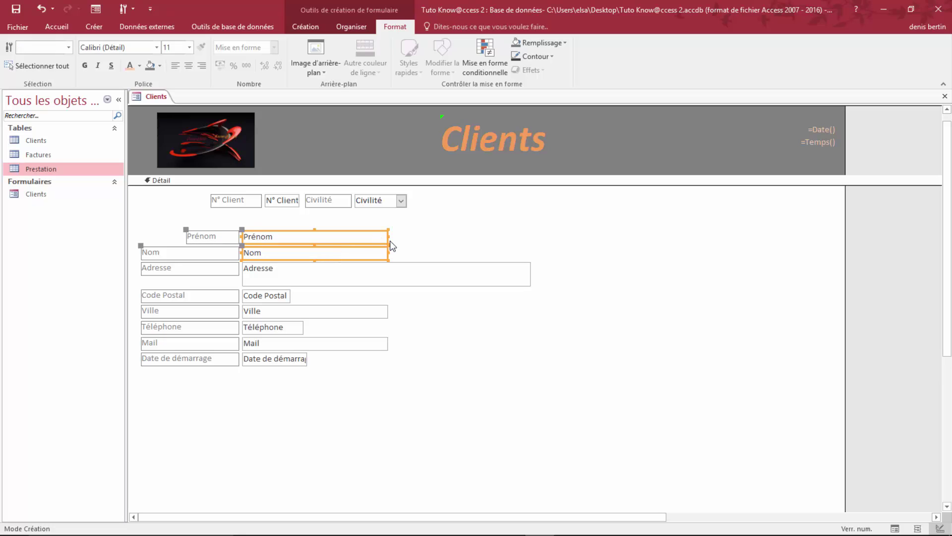
pyautogui.moveTo(389, 237); pyautogui.dragTo(345, 236)
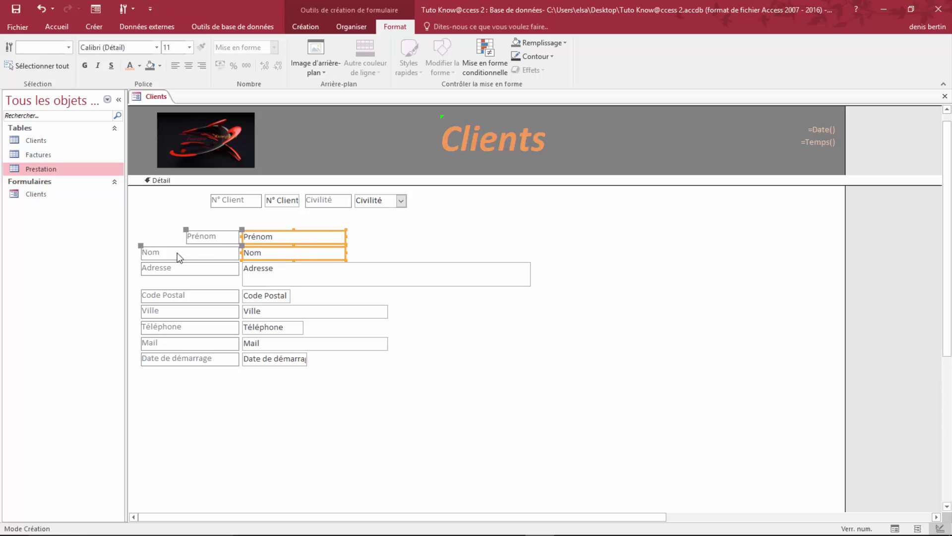
pyautogui.click(146, 252)
pyautogui.click(149, 252)
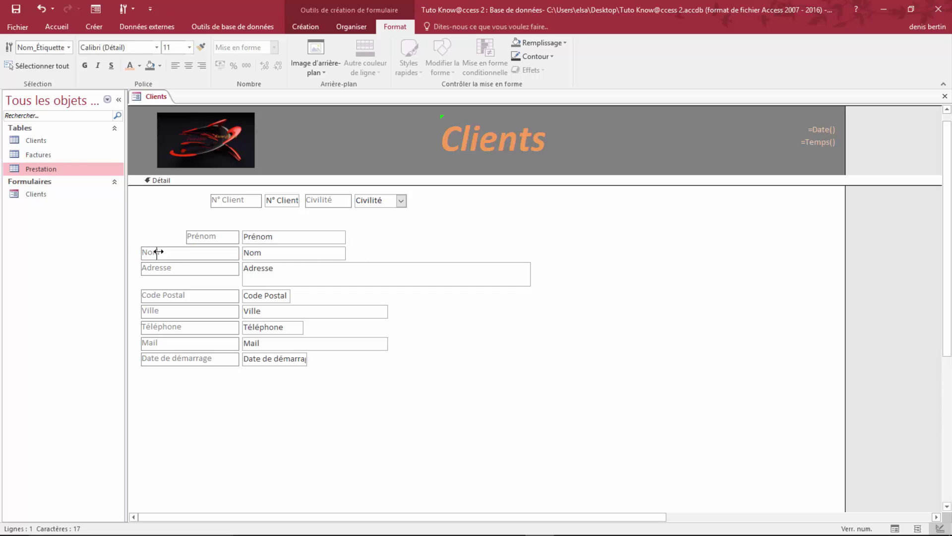
pyautogui.moveTo(185, 250); pyautogui.dragTo(186, 251)
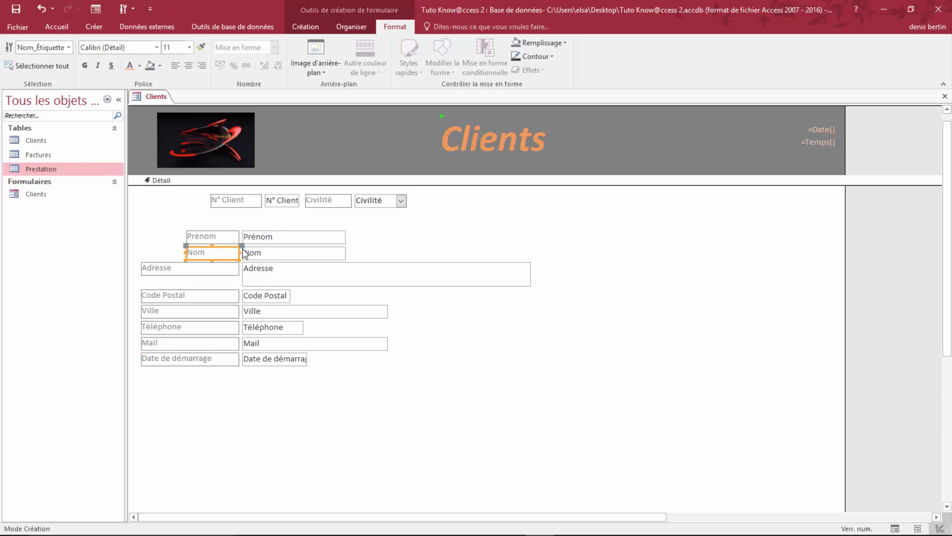
# - Move the Prénom pair beside Civilité and the Nom pair to the right of Prénom, aligning both with the N° Client row
pyautogui.click(280, 233)
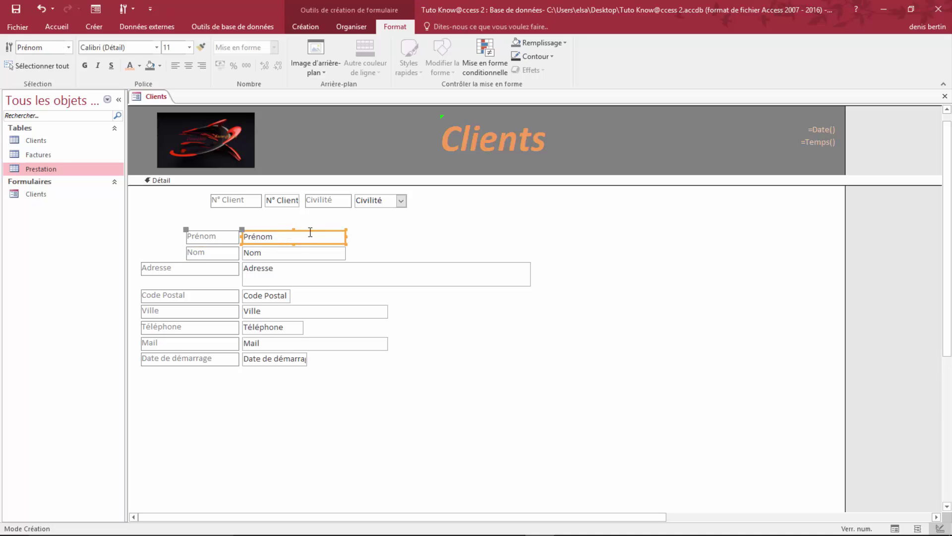
pyautogui.moveTo(310, 230); pyautogui.dragTo(502, 207)
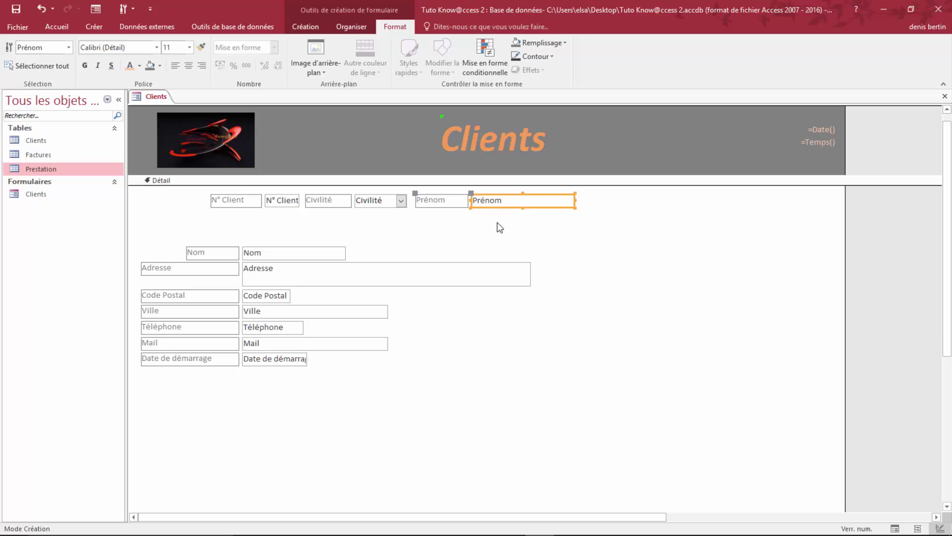
pyautogui.moveTo(507, 207); pyautogui.dragTo(503, 207)
pyautogui.click(299, 253)
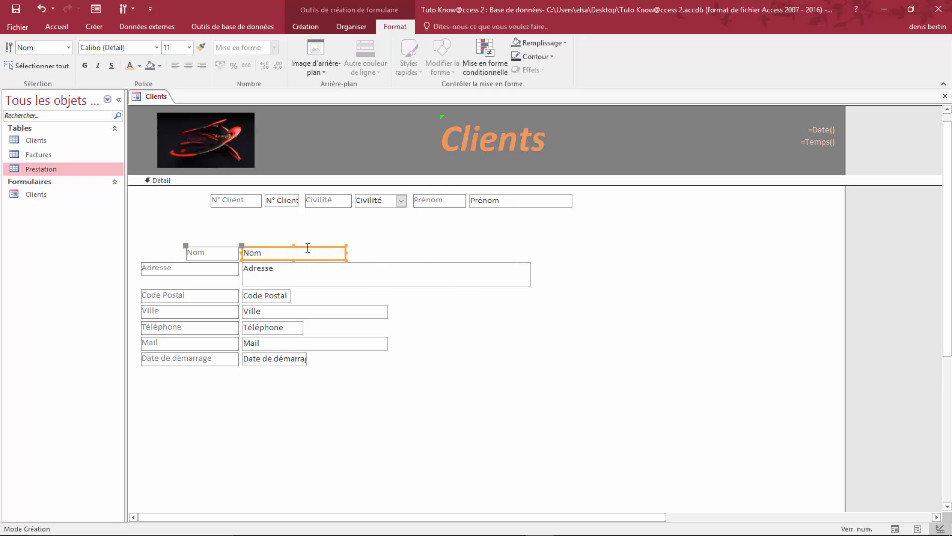
pyautogui.moveTo(307, 246); pyautogui.dragTo(725, 195)
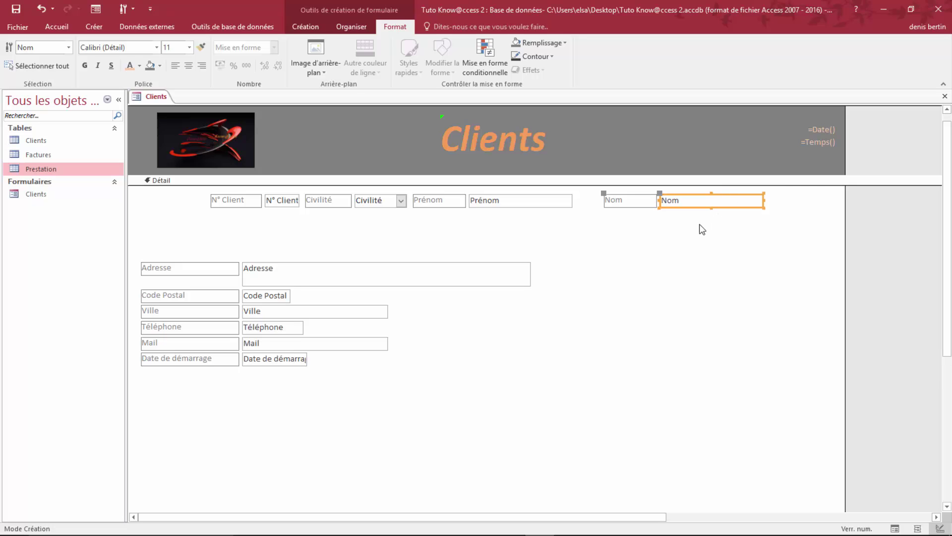
# - Shift the Prénom, Civilité and N° Client pairs slightly right so the pairs in the first row are more evenly spaced
pyautogui.click(530, 201)
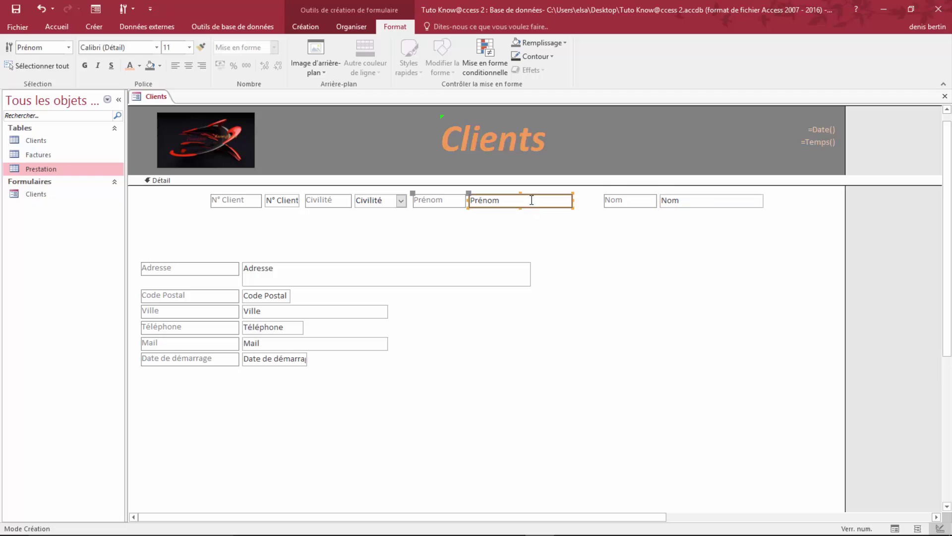
pyautogui.moveTo(531, 200); pyautogui.dragTo(548, 196)
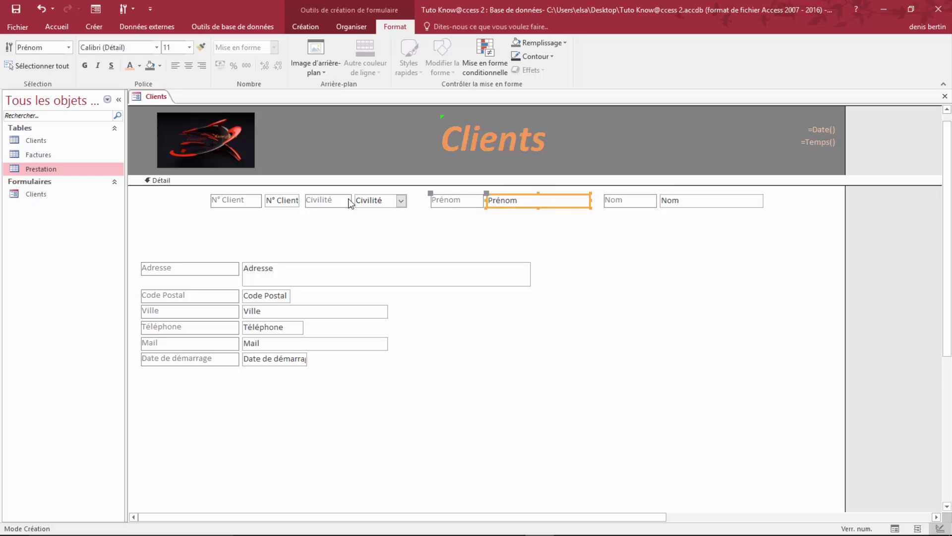
pyautogui.click(389, 198)
pyautogui.moveTo(389, 192); pyautogui.dragTo(401, 197)
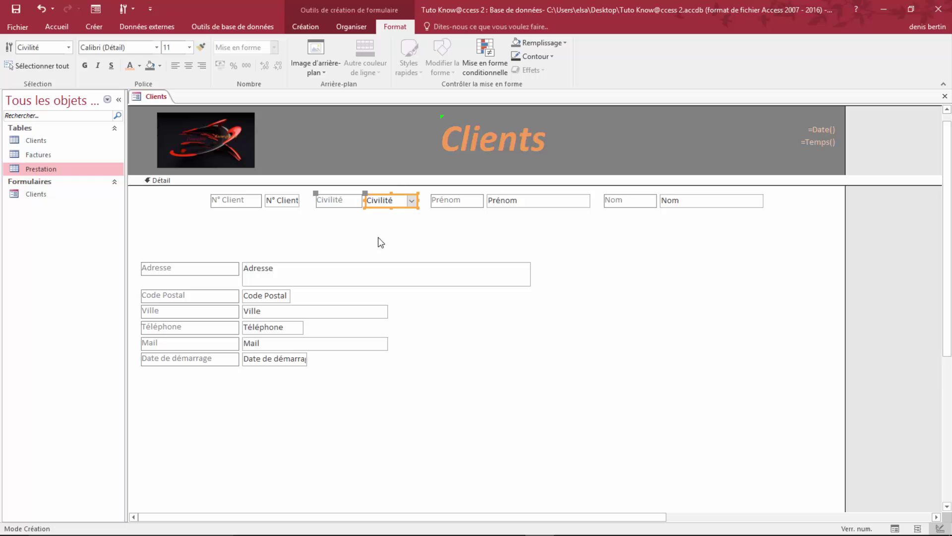
pyautogui.click(285, 198)
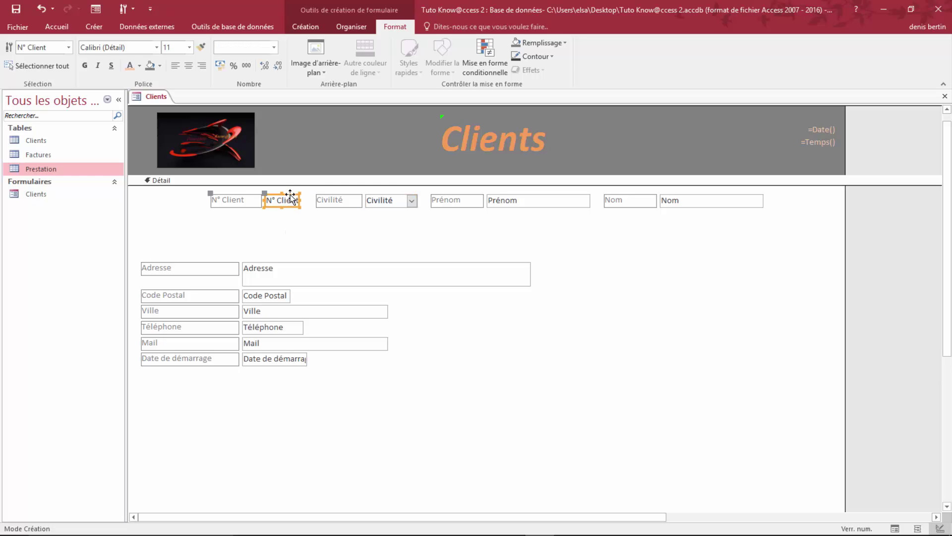
pyautogui.moveTo(291, 195); pyautogui.dragTo(294, 195)
# - Reduce the Adresse text box to one line high and about half its width, and narrow the Adresse label from its left edge
pyautogui.click(318, 274)
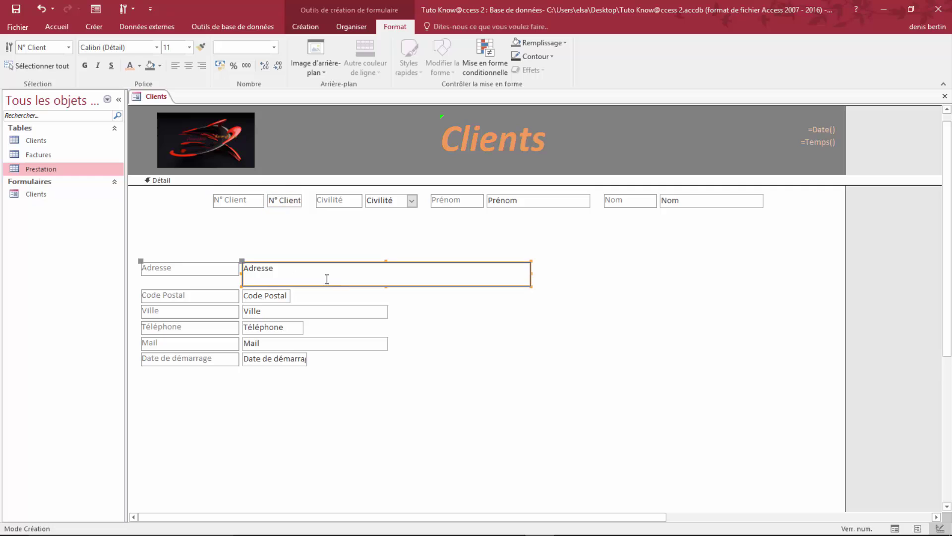
pyautogui.moveTo(385, 287); pyautogui.dragTo(385, 276)
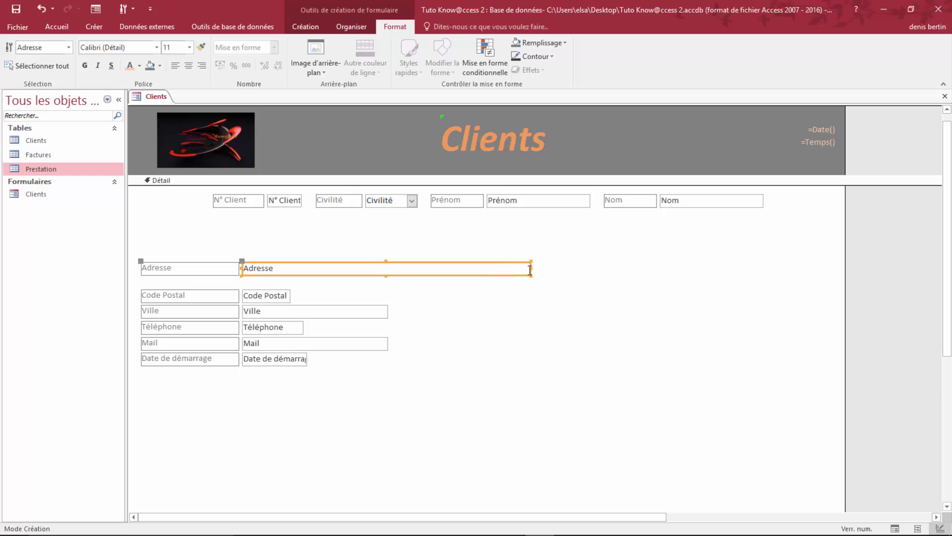
pyautogui.moveTo(529, 269); pyautogui.dragTo(391, 273)
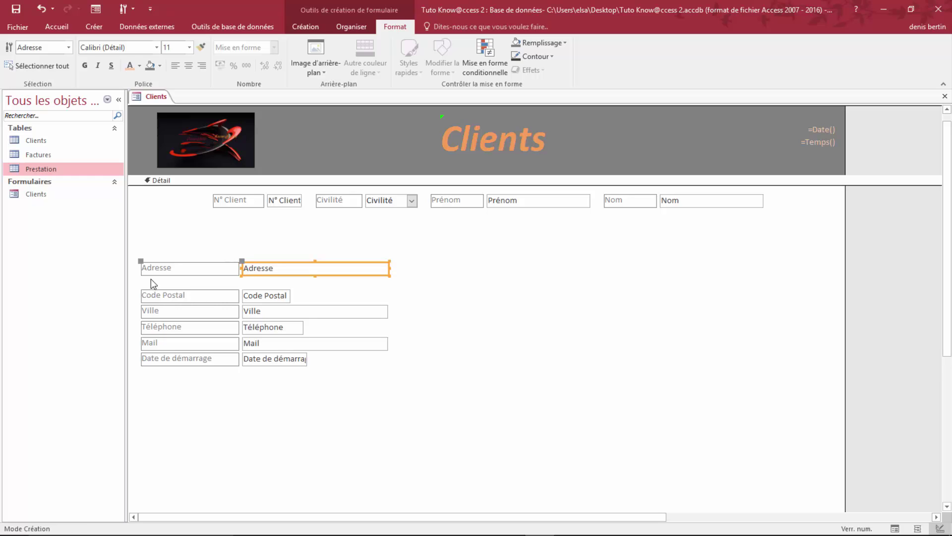
pyautogui.click(184, 268)
pyautogui.moveTo(142, 268); pyautogui.dragTo(167, 267)
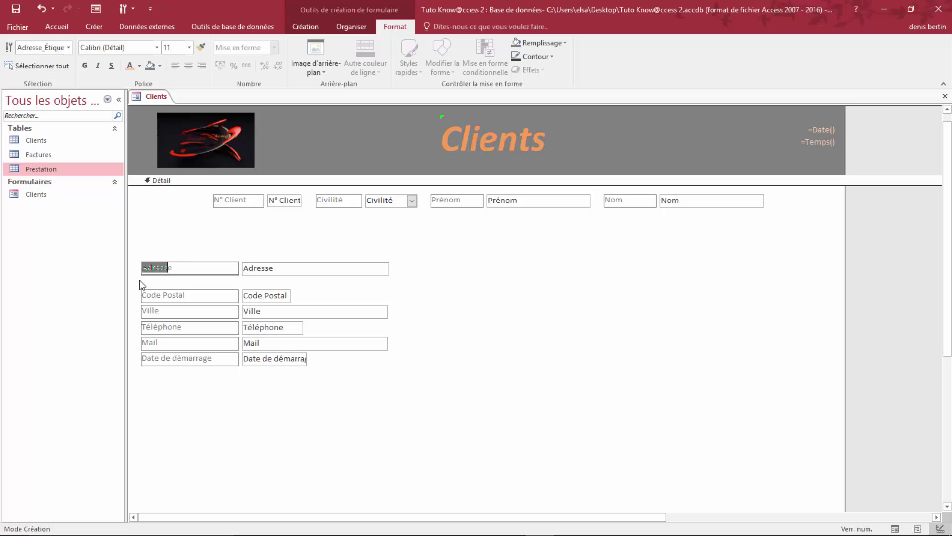
pyautogui.click(151, 278)
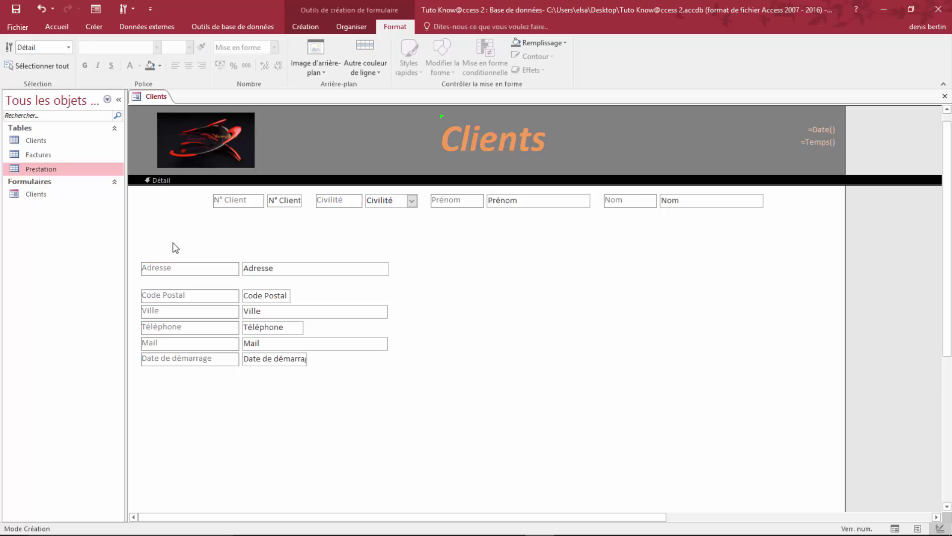
pyautogui.click(162, 268)
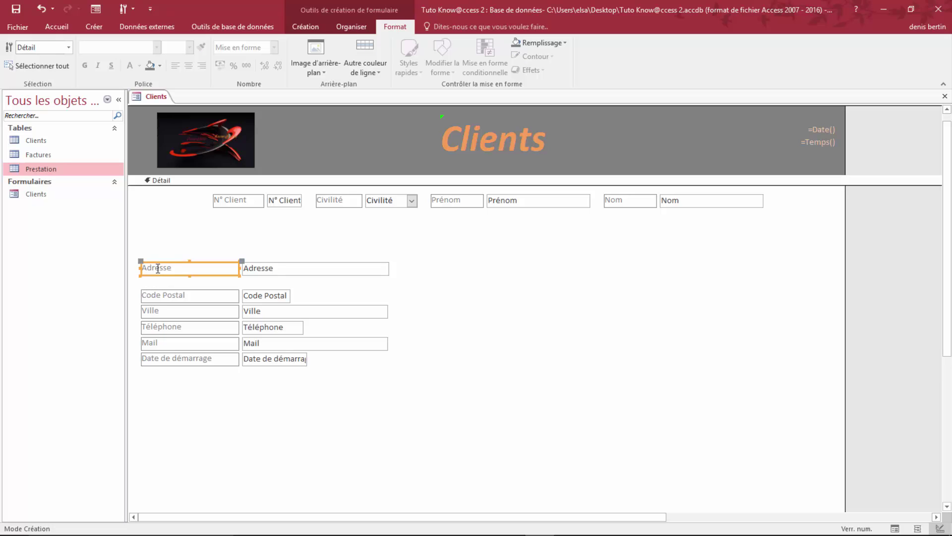
pyautogui.click(143, 269)
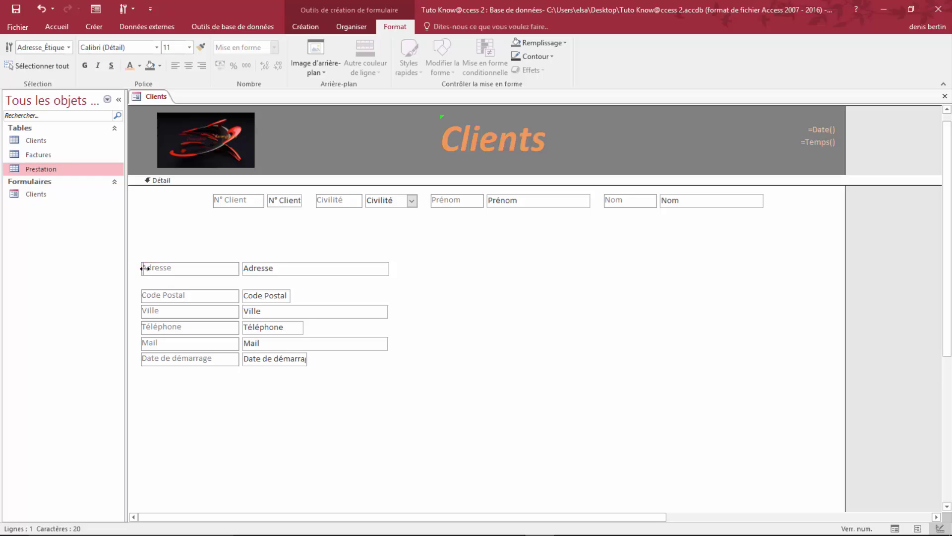
pyautogui.click(177, 268)
pyautogui.moveTo(178, 268); pyautogui.dragTo(179, 268)
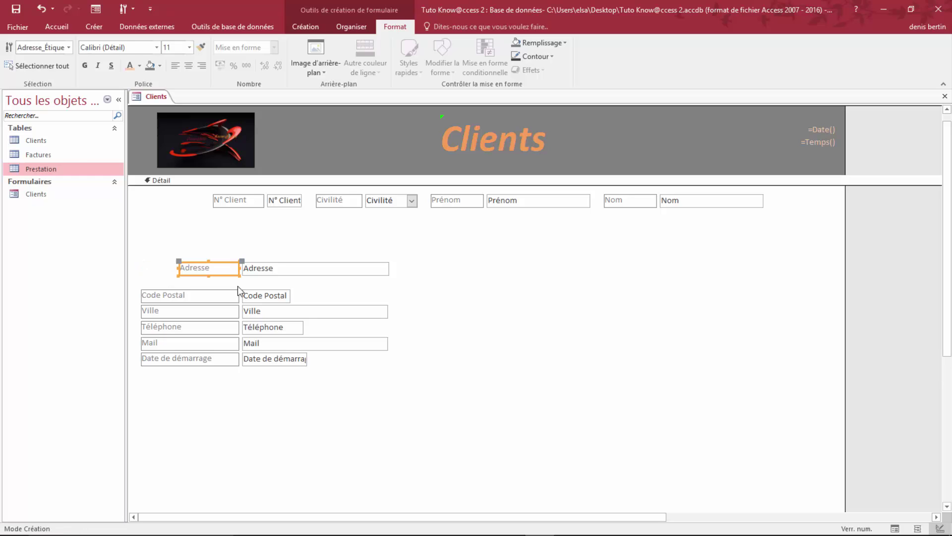
# - Move the Adresse pair up to start a second row just below the N° Client row
pyautogui.click(318, 274)
pyautogui.moveTo(317, 274); pyautogui.dragTo(304, 232)
pyautogui.moveTo(303, 231); pyautogui.dragTo(322, 233)
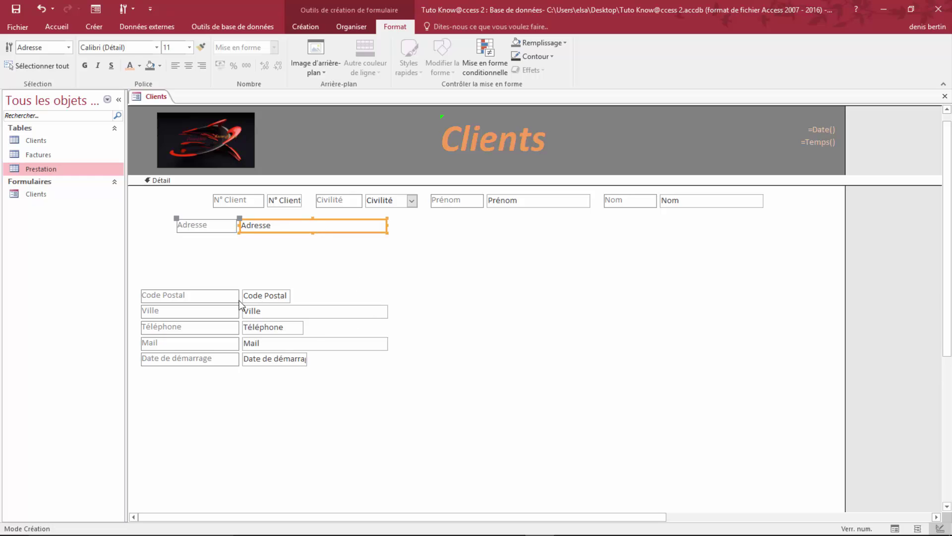
# - Narrow the Code Postal label to fit its text, and place the pair just right of Adresse on the second row
pyautogui.click(194, 296)
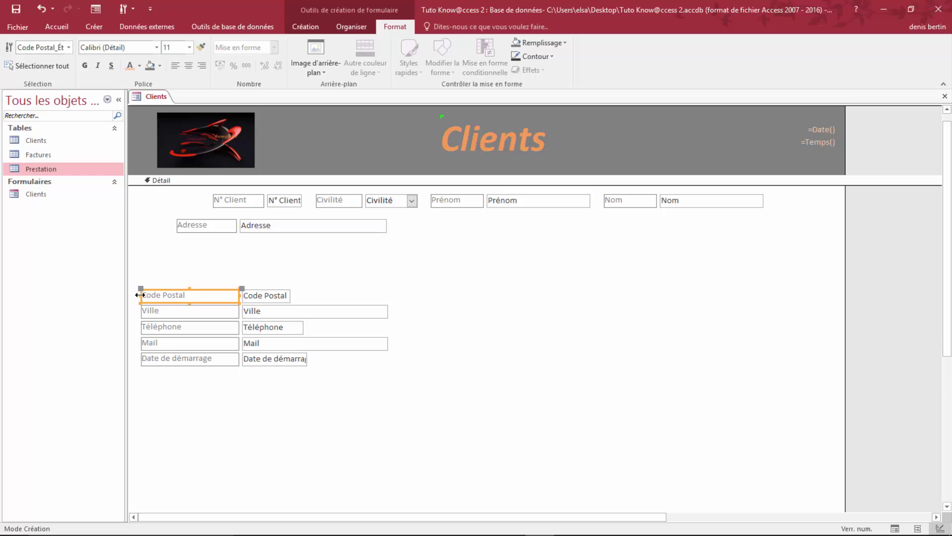
pyautogui.click(140, 295)
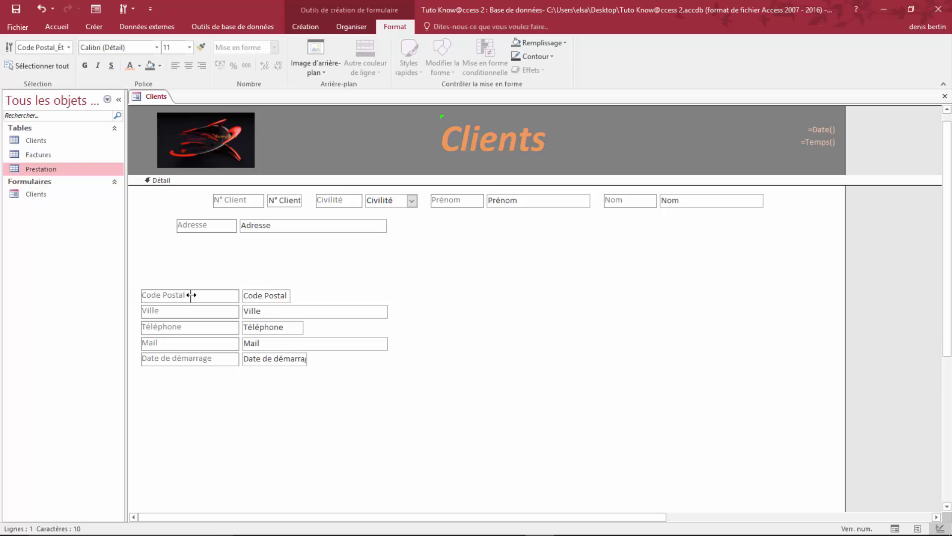
pyautogui.moveTo(192, 295); pyautogui.dragTo(192, 295)
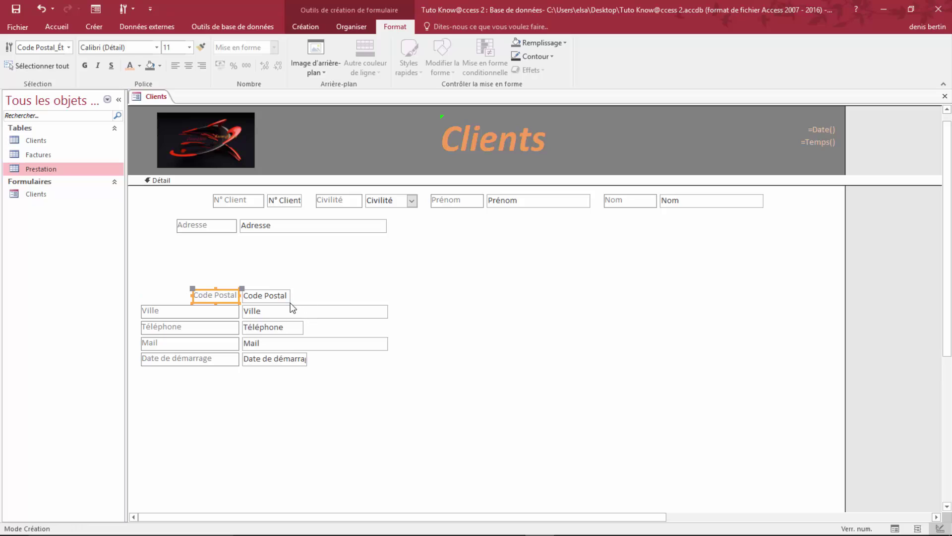
pyautogui.moveTo(193, 295); pyautogui.dragTo(191, 295)
pyautogui.click(277, 294)
pyautogui.moveTo(277, 294); pyautogui.dragTo(481, 219)
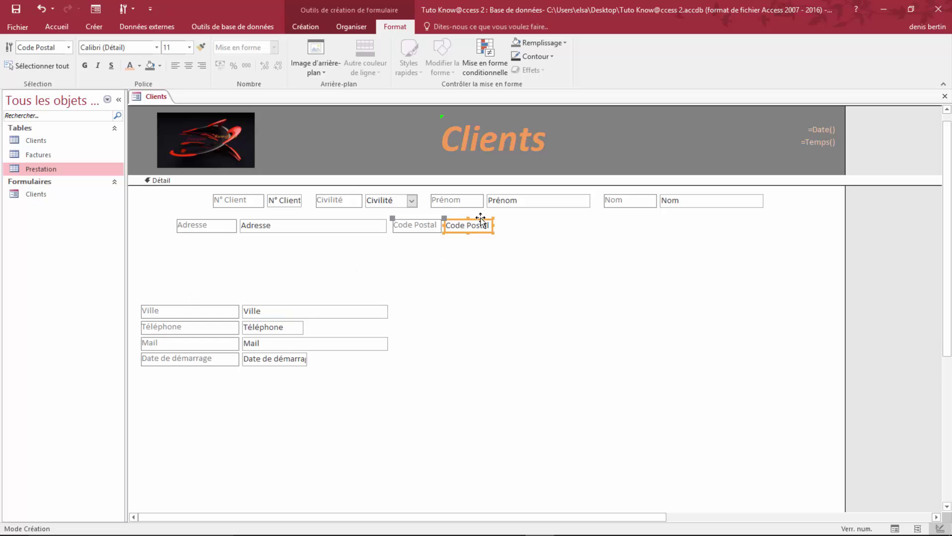
# - Shorten the Ville text box to about two thirds of its width and the Ville label to about half
pyautogui.click(286, 314)
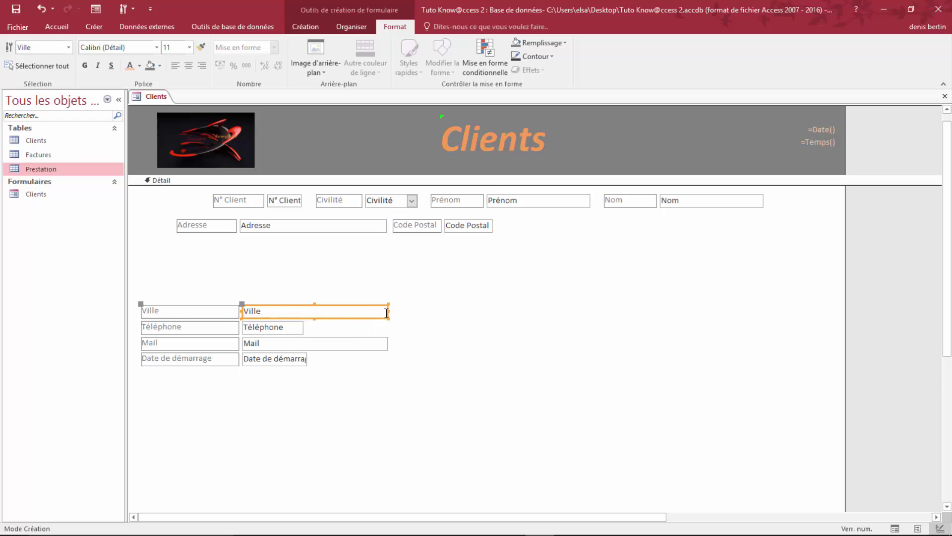
pyautogui.moveTo(390, 311); pyautogui.dragTo(338, 311)
pyautogui.click(166, 317)
pyautogui.click(158, 312)
pyautogui.moveTo(182, 308); pyautogui.dragTo(192, 309)
# - Place the Ville pair right of Code Postal, and shift the Adresse, Code Postal and Ville pairs together to the right
pyautogui.click(306, 311)
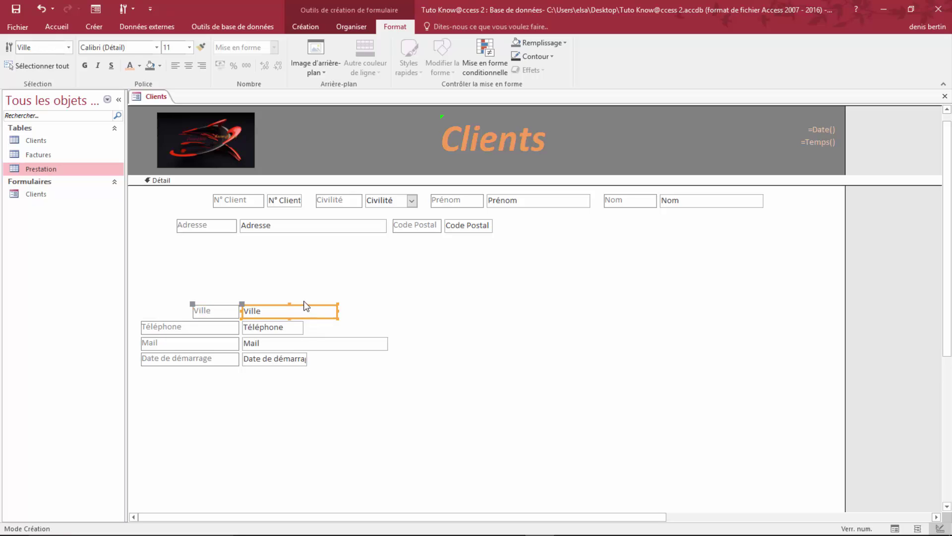
pyautogui.moveTo(458, 301); pyautogui.dragTo(606, 220)
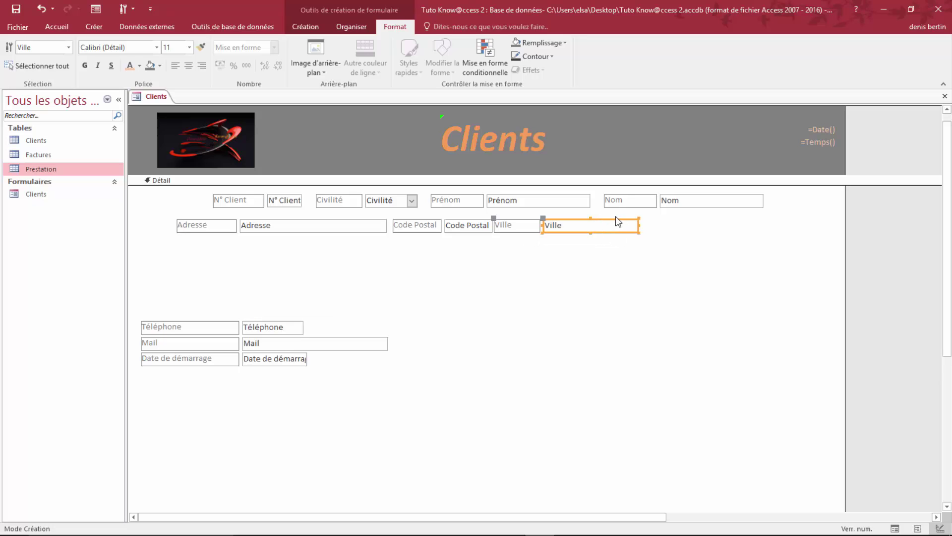
pyautogui.click(614, 219)
pyautogui.click(615, 218)
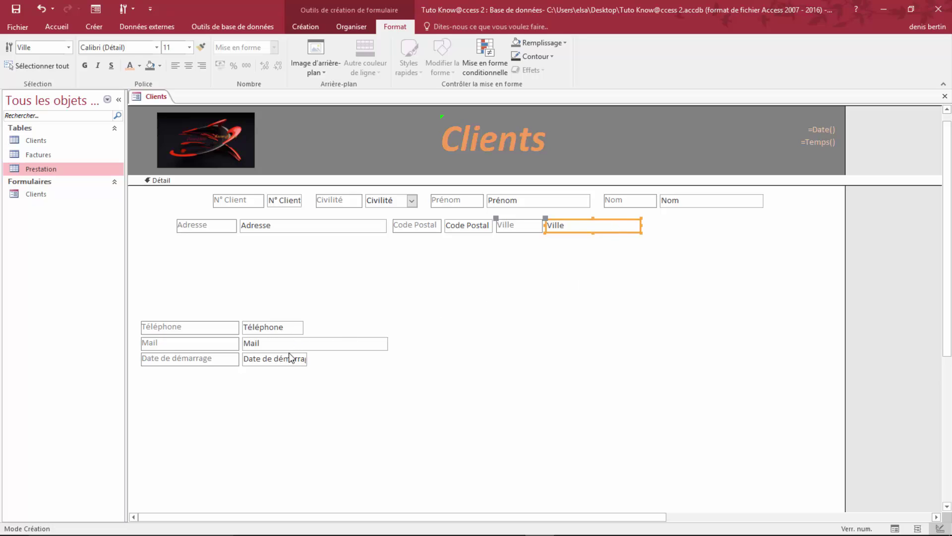
pyautogui.click(273, 268)
pyautogui.moveTo(150, 225); pyautogui.dragTo(789, 233)
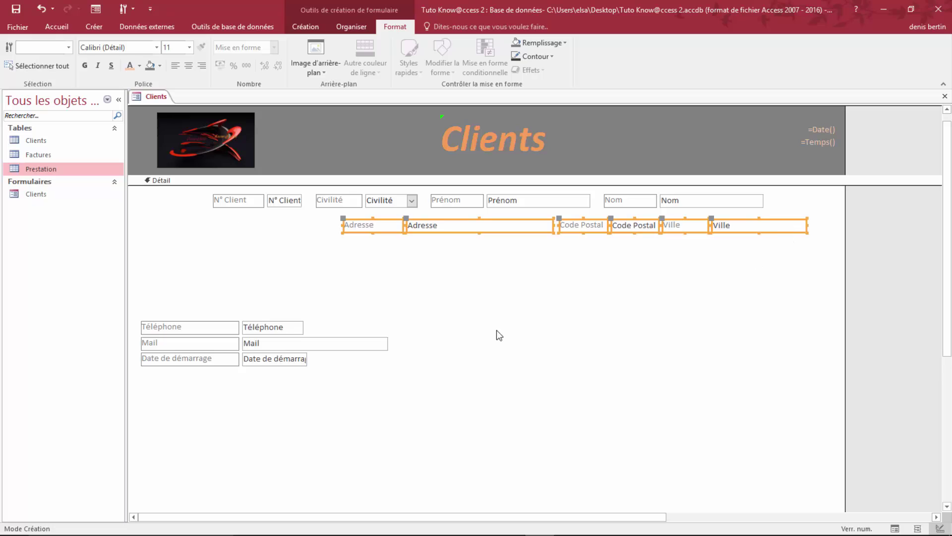
# - Narrow the Date de démarrage label slightly from its left edge to fit its text
pyautogui.click(284, 363)
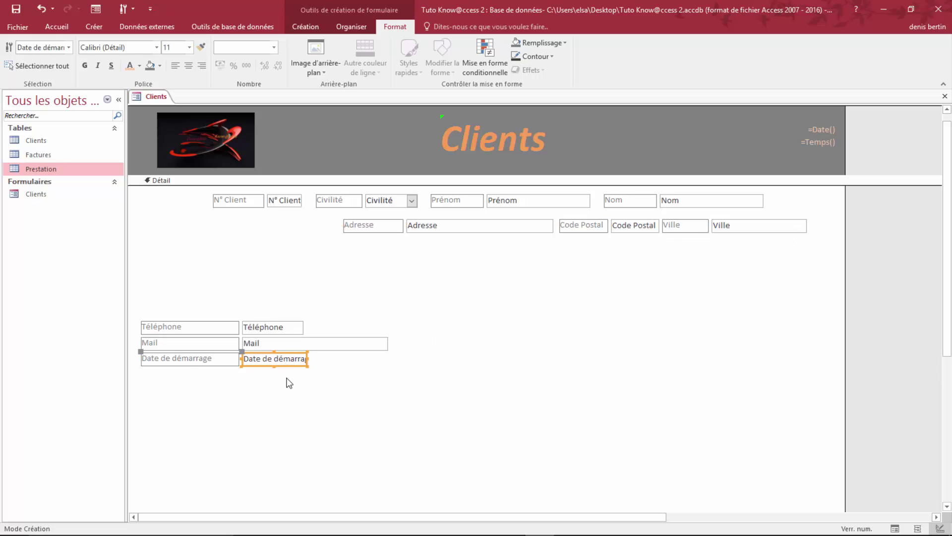
pyautogui.click(187, 365)
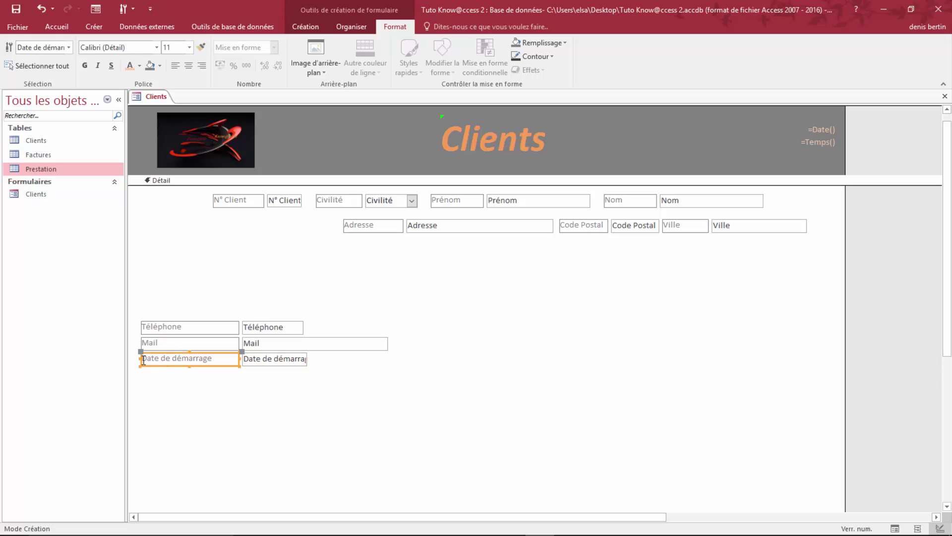
pyautogui.moveTo(151, 358); pyautogui.dragTo(159, 358)
# - Move the Date de démarrage pair to the start of the second row, left of Adresse and aligned with it
pyautogui.click(283, 370)
pyautogui.click(281, 364)
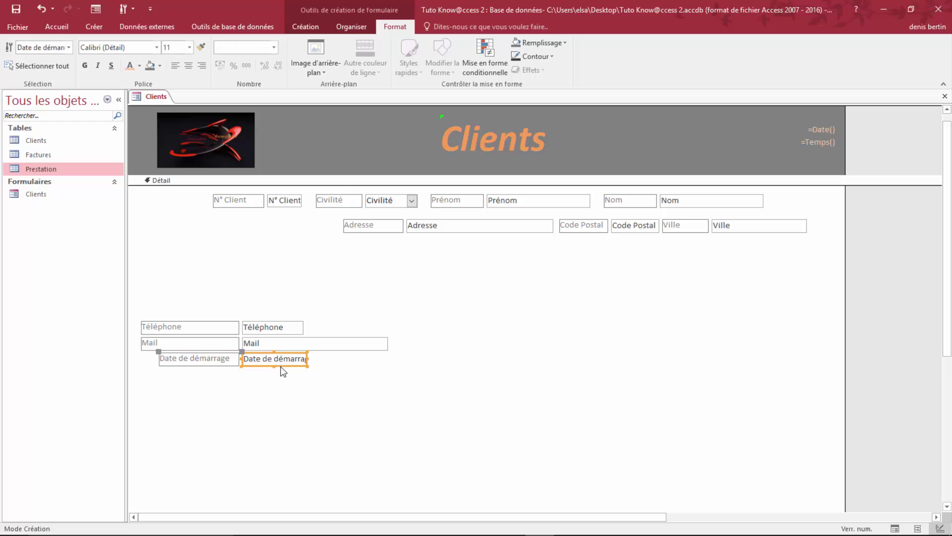
pyautogui.moveTo(286, 346); pyautogui.dragTo(293, 231)
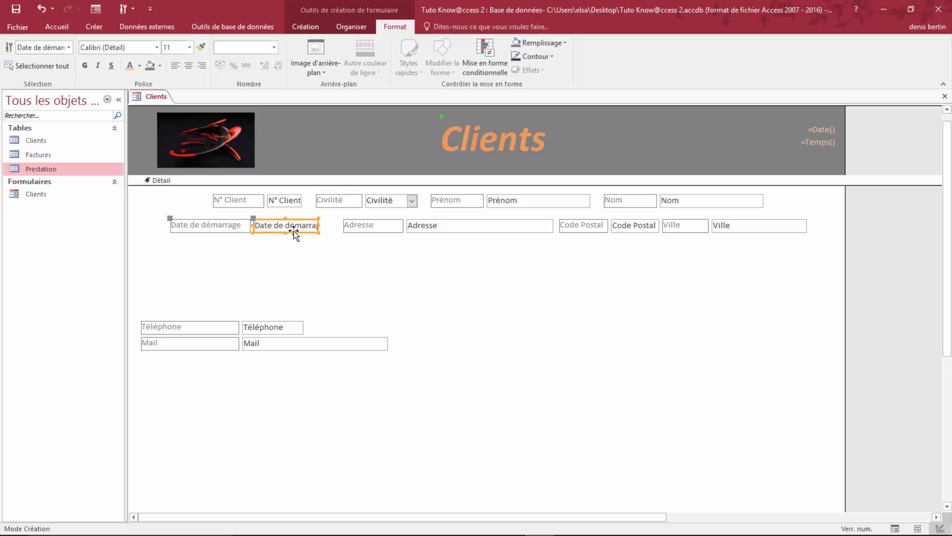
pyautogui.click(298, 231)
pyautogui.click(301, 229)
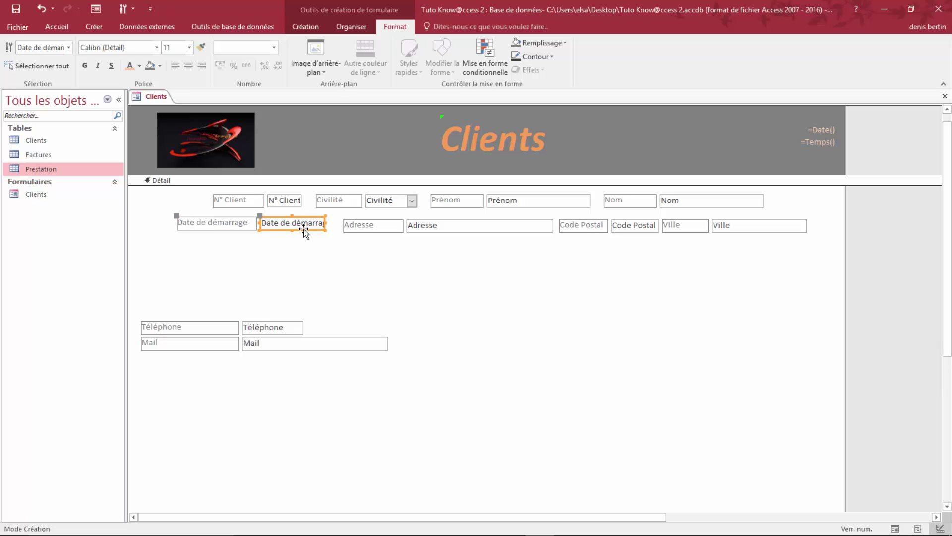
pyautogui.click(304, 230)
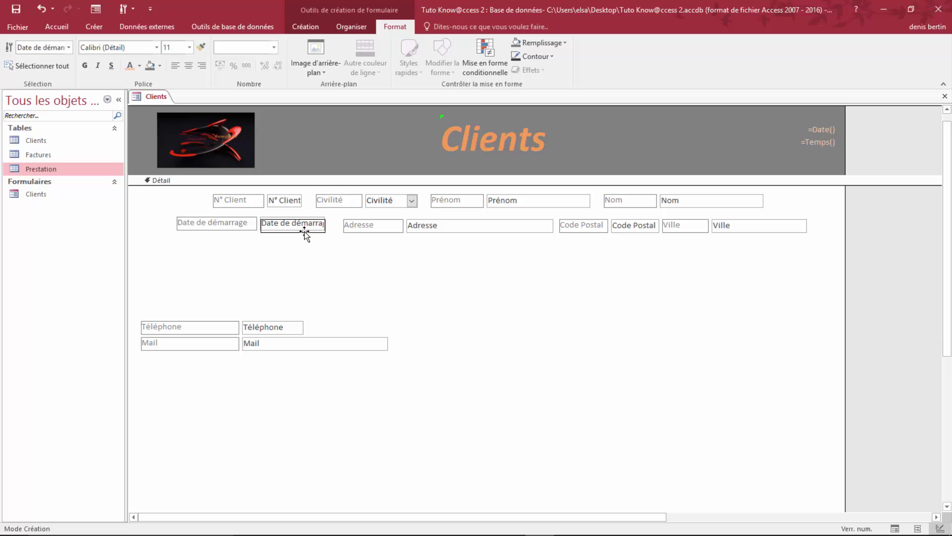
pyautogui.click(304, 230)
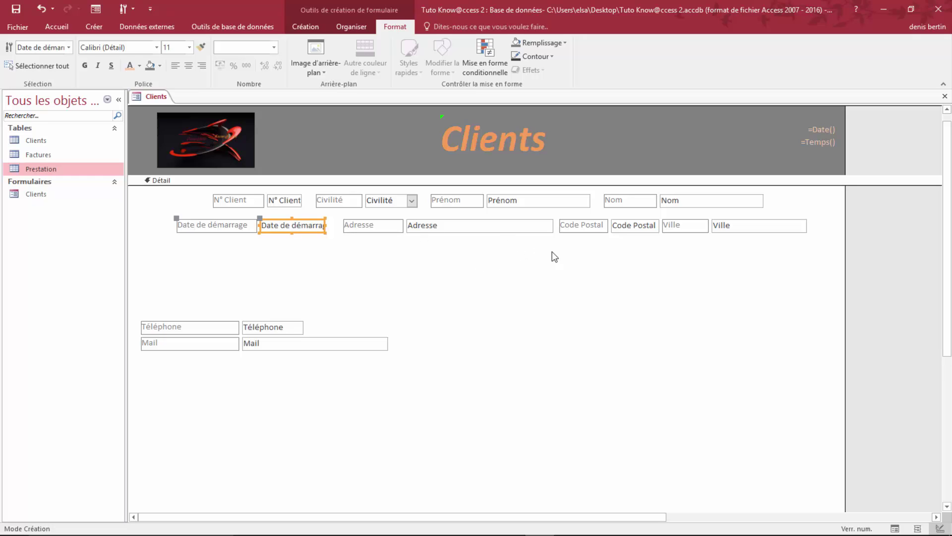
# - Shift the Adresse, Code Postal and Ville pairs together slightly left, closer to Date de démarrage
pyautogui.moveTo(823, 228); pyautogui.dragTo(345, 232)
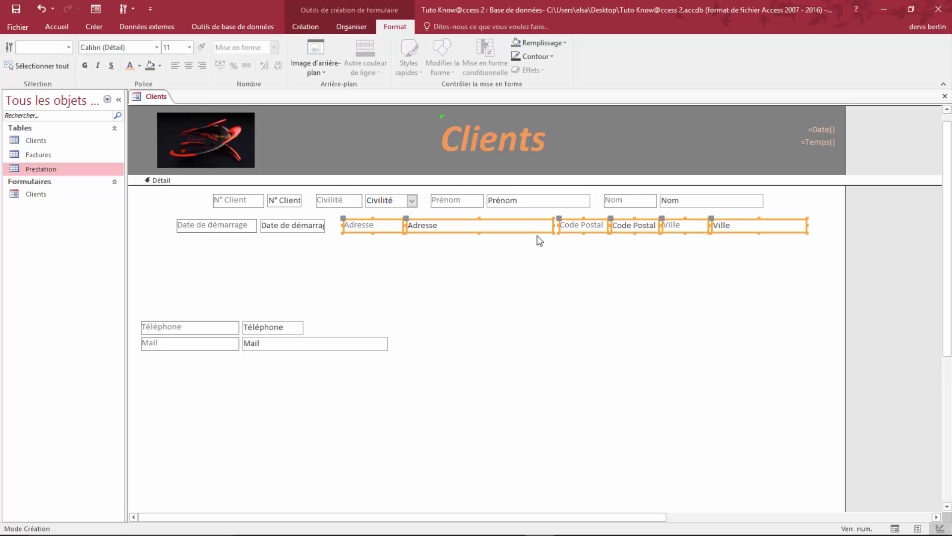
pyautogui.moveTo(531, 231); pyautogui.dragTo(520, 230)
pyautogui.click(590, 330)
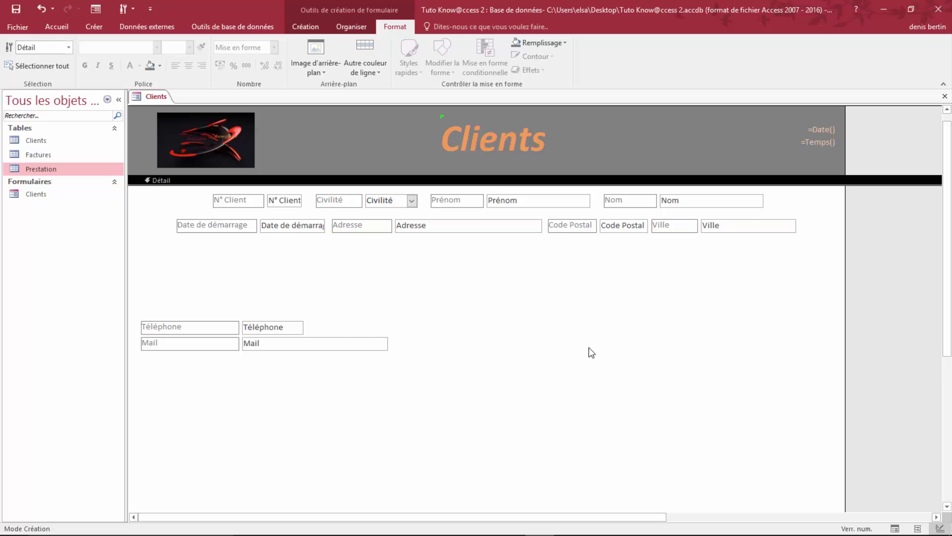
# - Narrow the Téléphone label to about 60% of its width, and move the pair to a third row below Date de démarrage and Adresse
pyautogui.click(219, 331)
pyautogui.click(165, 330)
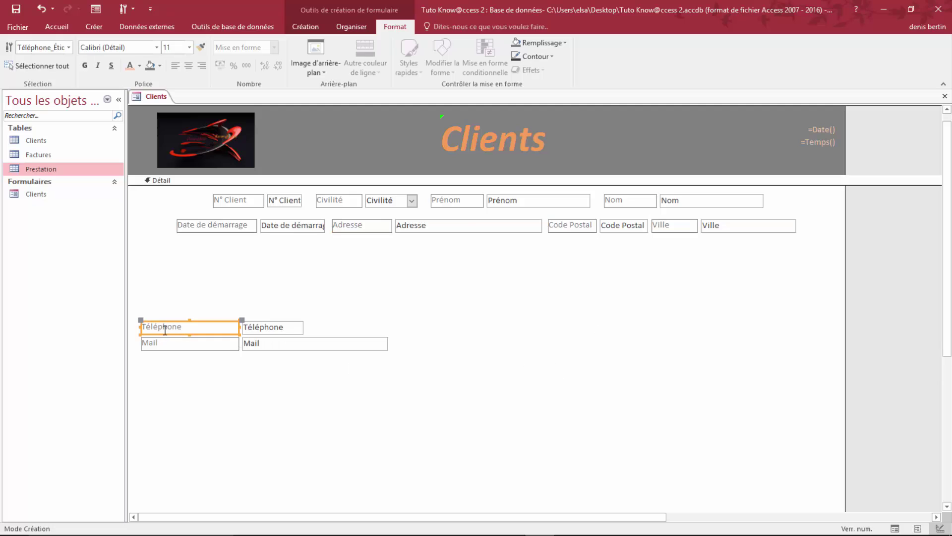
pyautogui.click(140, 326)
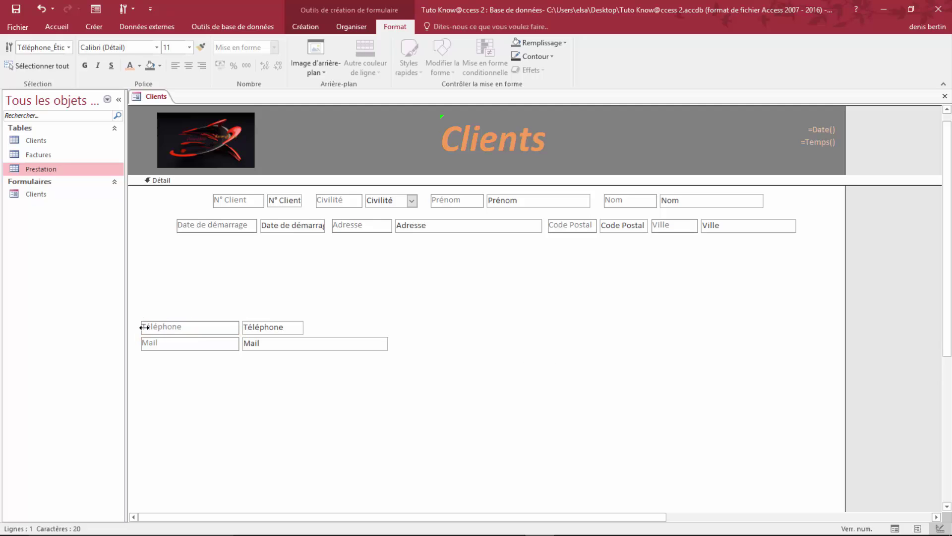
pyautogui.moveTo(178, 328); pyautogui.dragTo(180, 328)
pyautogui.click(281, 333)
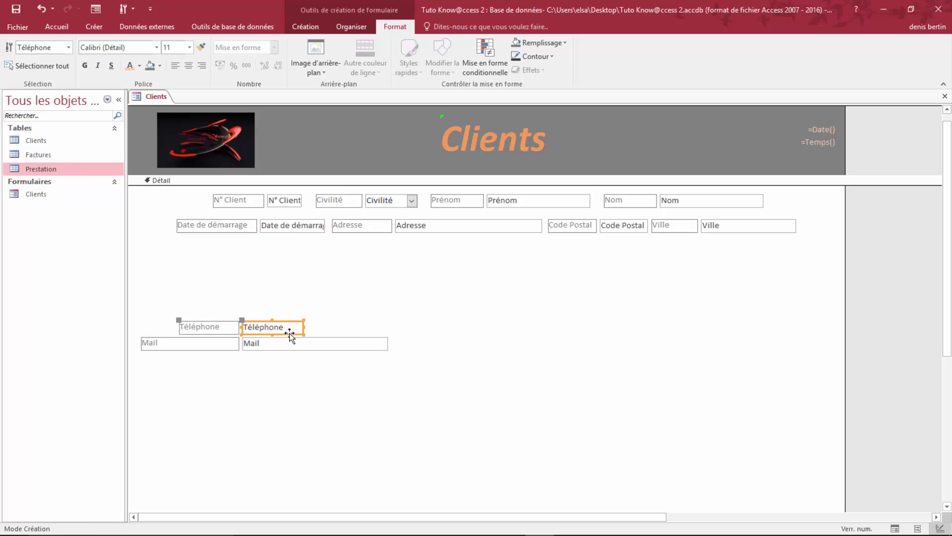
pyautogui.moveTo(293, 334); pyautogui.dragTo(377, 256)
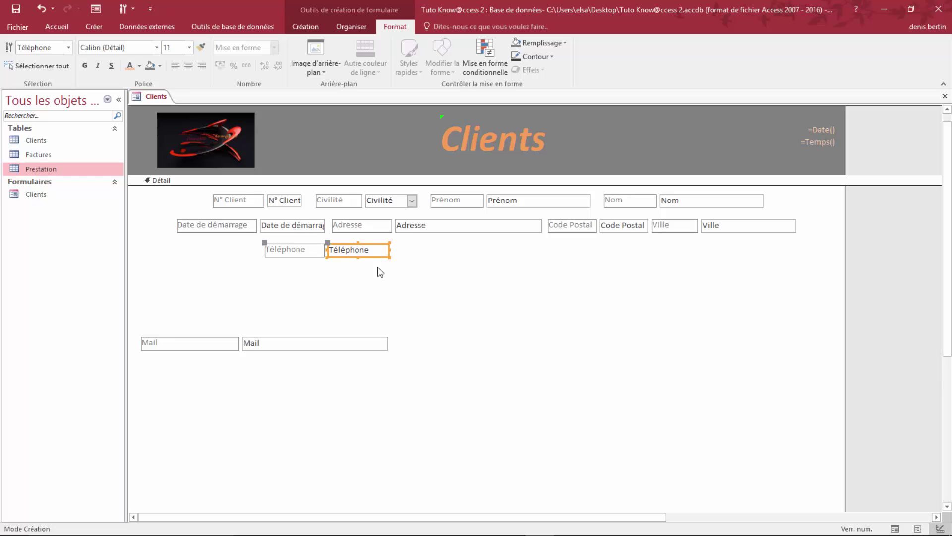
# - Narrow the Mail label to about half its width, and move the Mail pair to the third row, right of Téléphone
pyautogui.click(296, 349)
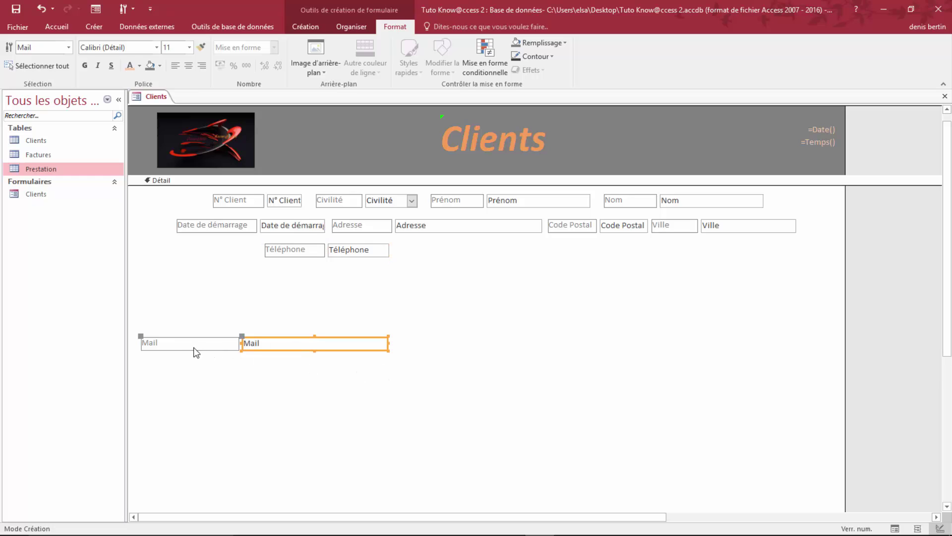
pyautogui.click(153, 343)
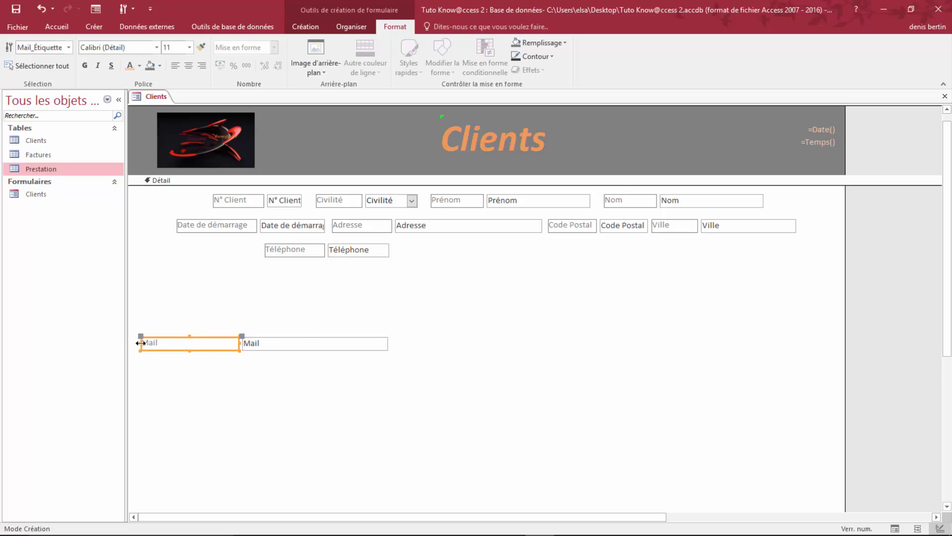
pyautogui.moveTo(141, 342); pyautogui.dragTo(193, 342)
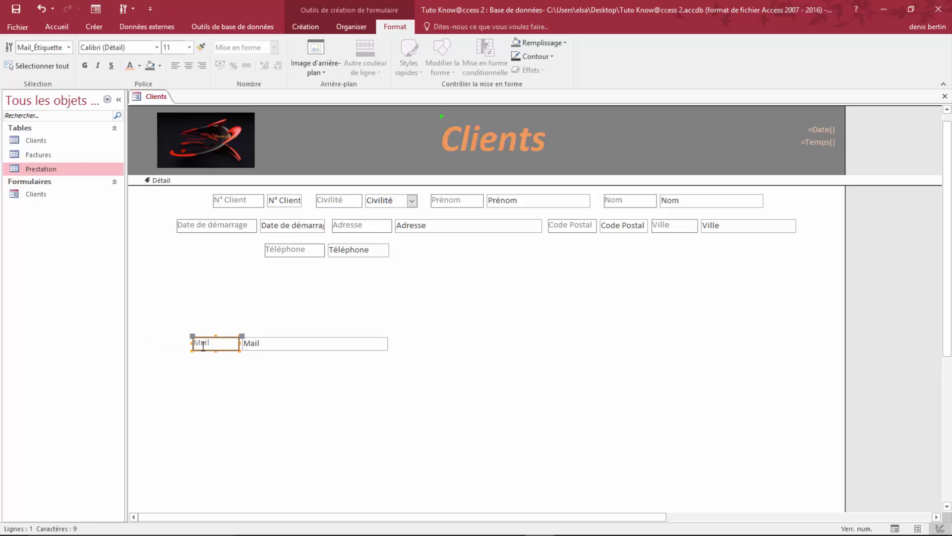
pyautogui.click(317, 345)
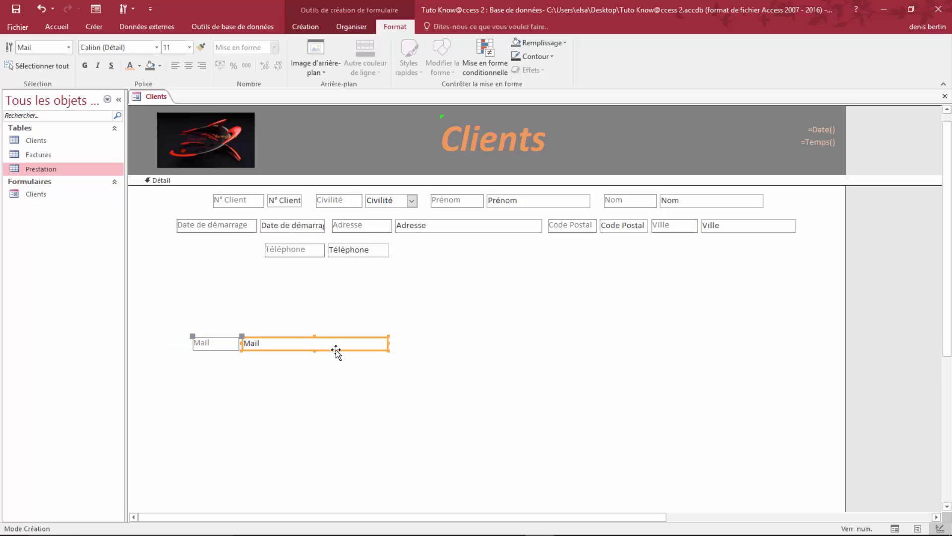
pyautogui.moveTo(337, 349); pyautogui.dragTo(588, 257)
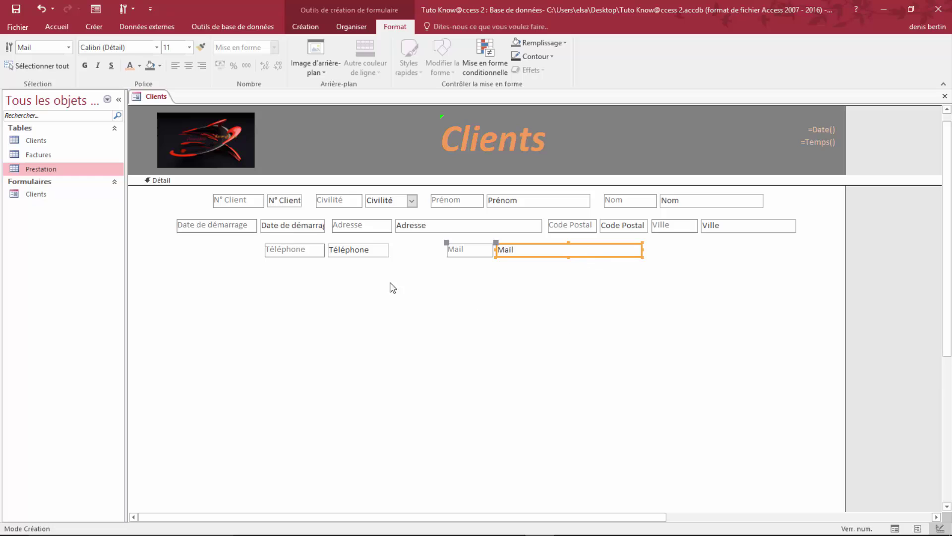
# - Shift the Téléphone pair slightly right within the third row, closer to Mail
pyautogui.click(350, 252)
pyautogui.moveTo(367, 257); pyautogui.dragTo(396, 258)
pyautogui.click(429, 327)
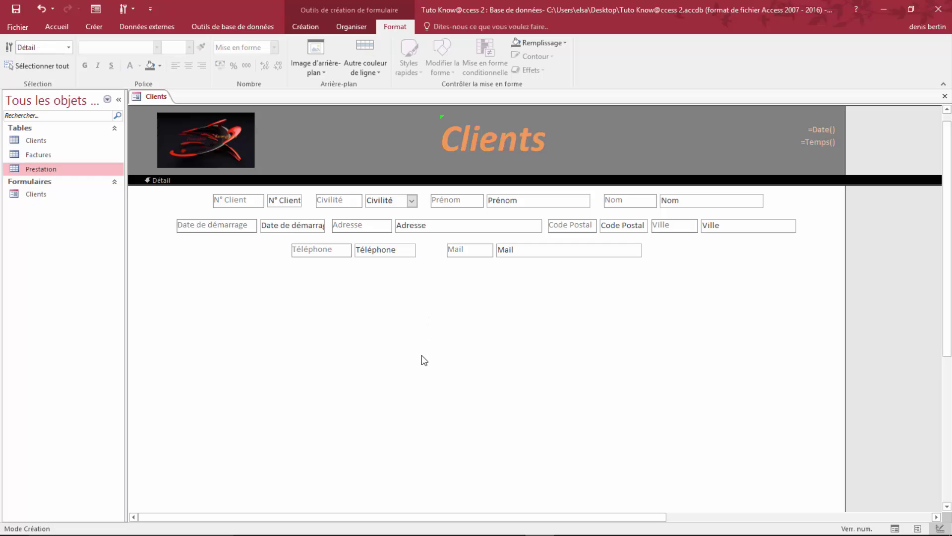
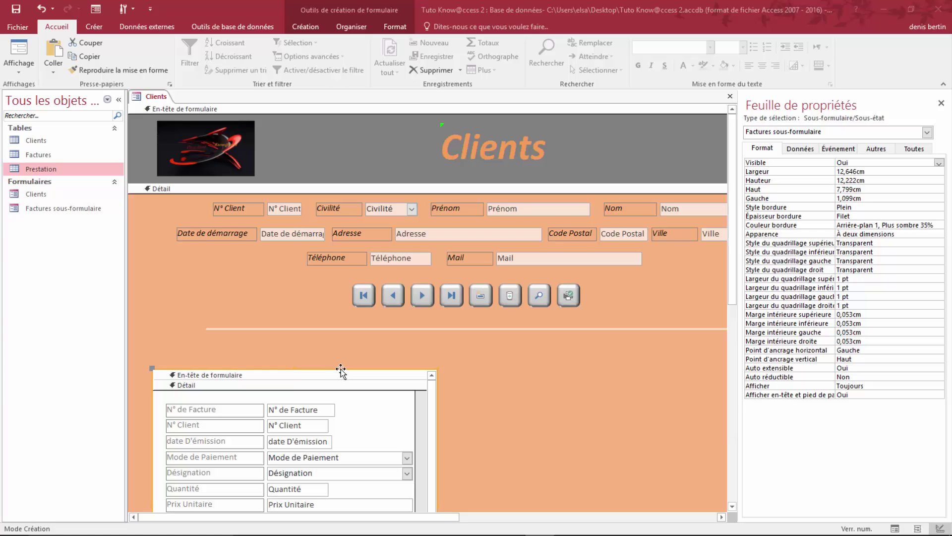
# - Move the Factures subform up to just below the separator line, and extend its bottom edge to a height of about 13.2 cm
pyautogui.moveTo(340, 370); pyautogui.dragTo(333, 349)
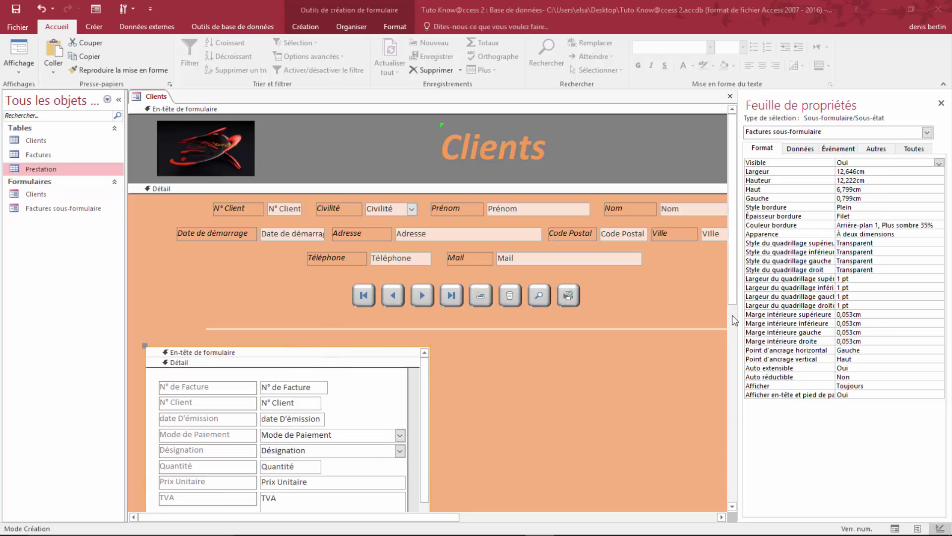
pyautogui.moveTo(733, 289); pyautogui.dragTo(731, 400)
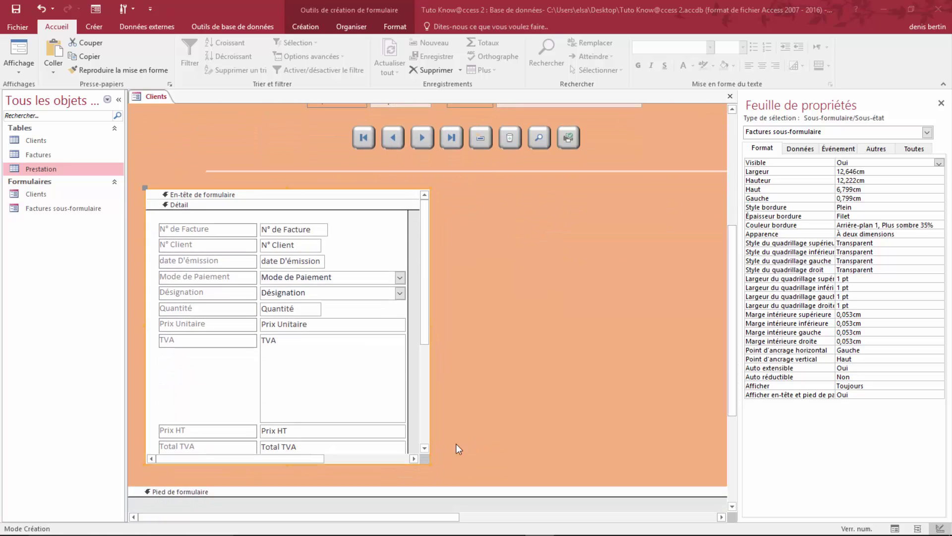
pyautogui.moveTo(338, 483); pyautogui.dragTo(337, 495)
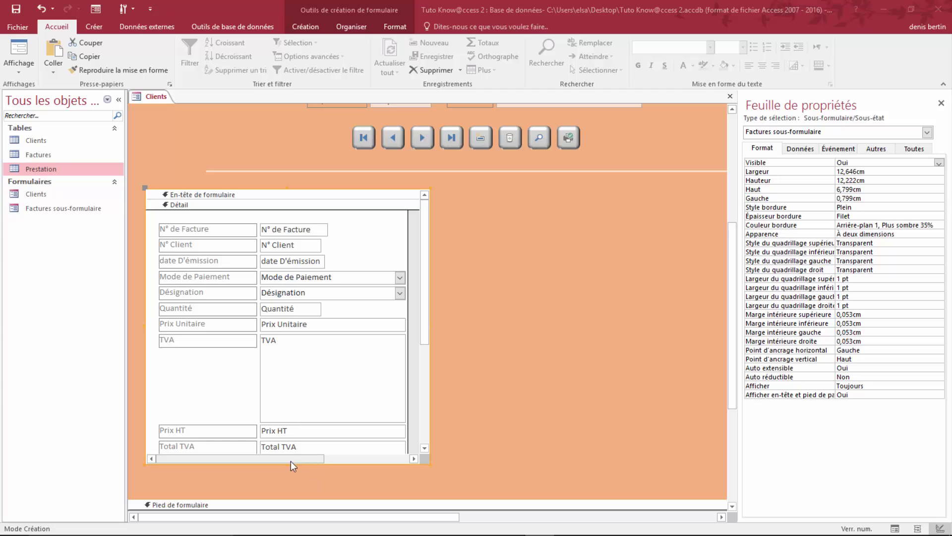
pyautogui.moveTo(289, 464); pyautogui.dragTo(289, 488)
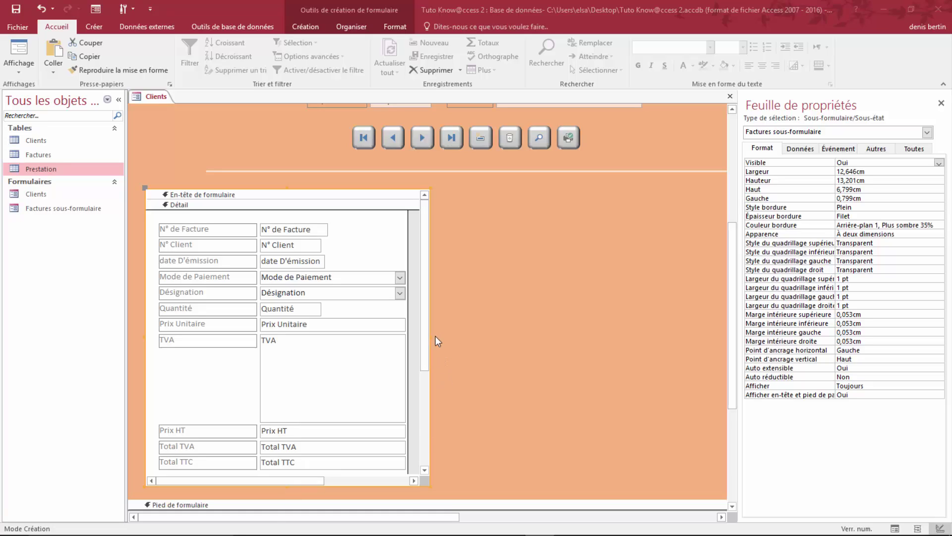
# - Widen the Factures subform at both sides to about 31.1 cm, nearly filling the main form's width
pyautogui.moveTo(431, 342); pyautogui.dragTo(676, 352)
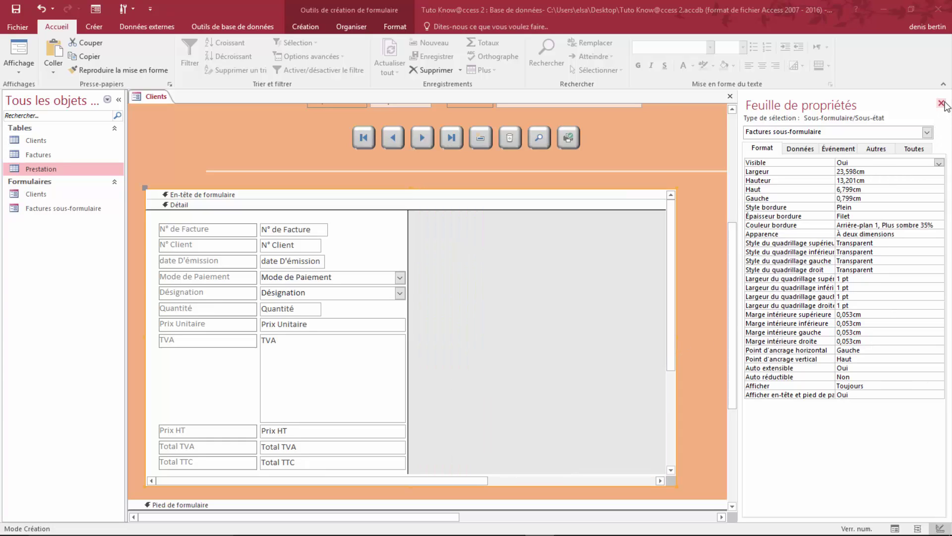
pyautogui.click(942, 103)
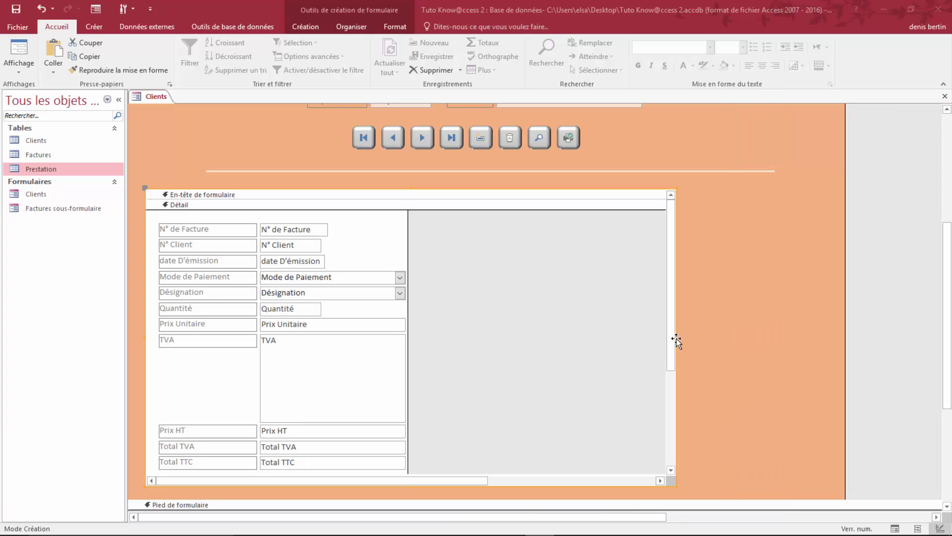
pyautogui.moveTo(676, 343); pyautogui.dragTo(835, 333)
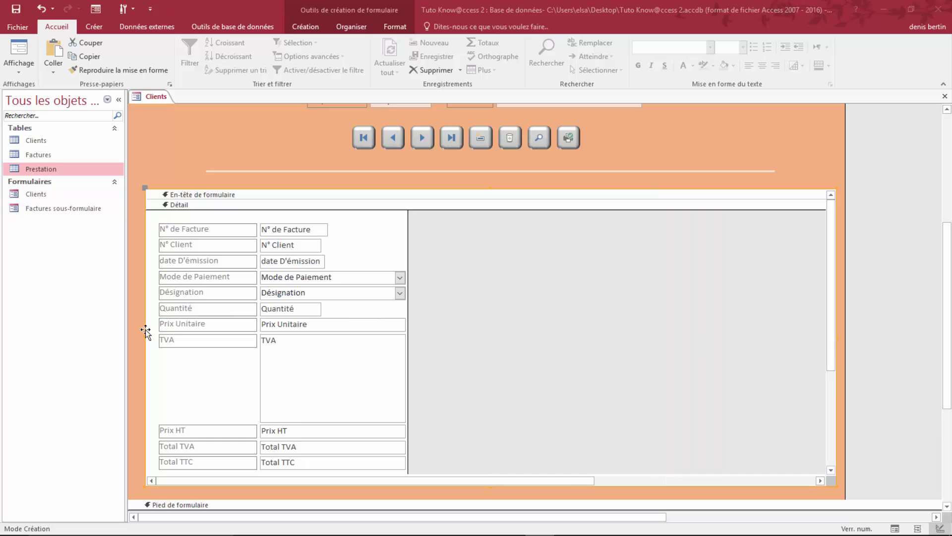
pyautogui.moveTo(145, 331); pyautogui.dragTo(138, 334)
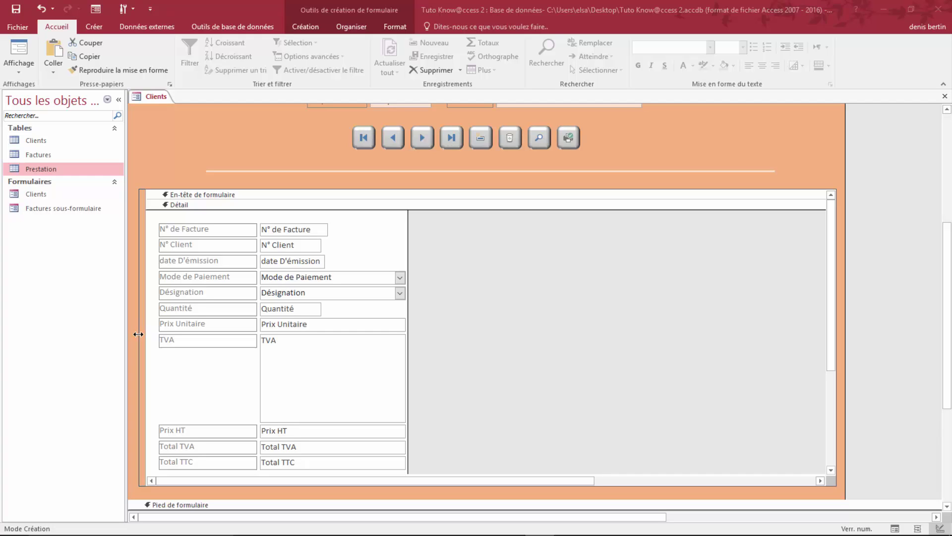
pyautogui.moveTo(137, 334); pyautogui.dragTo(137, 335)
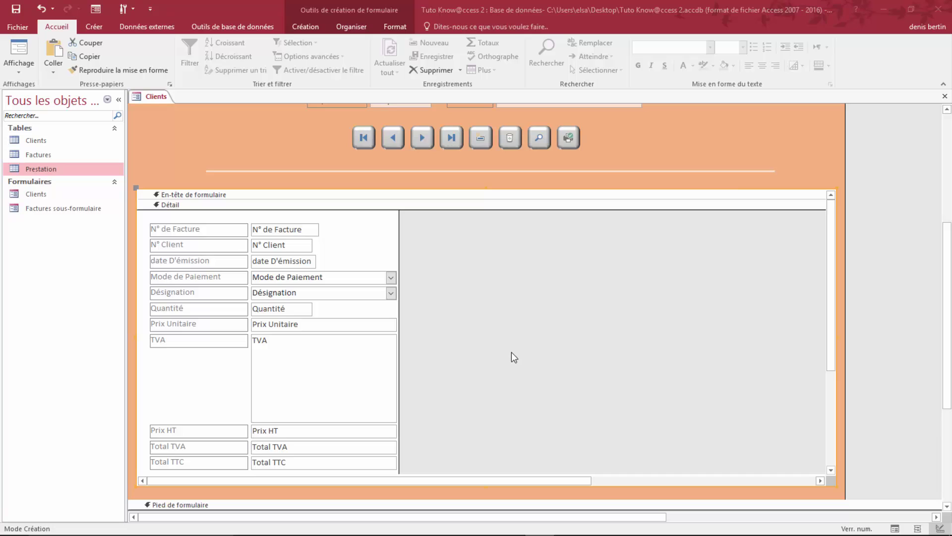
# - Shrink the subform's TVA text box to a single line, and move the Prix HT, Total TVA and Total TTC pairs directly beneath it
pyautogui.click(296, 378)
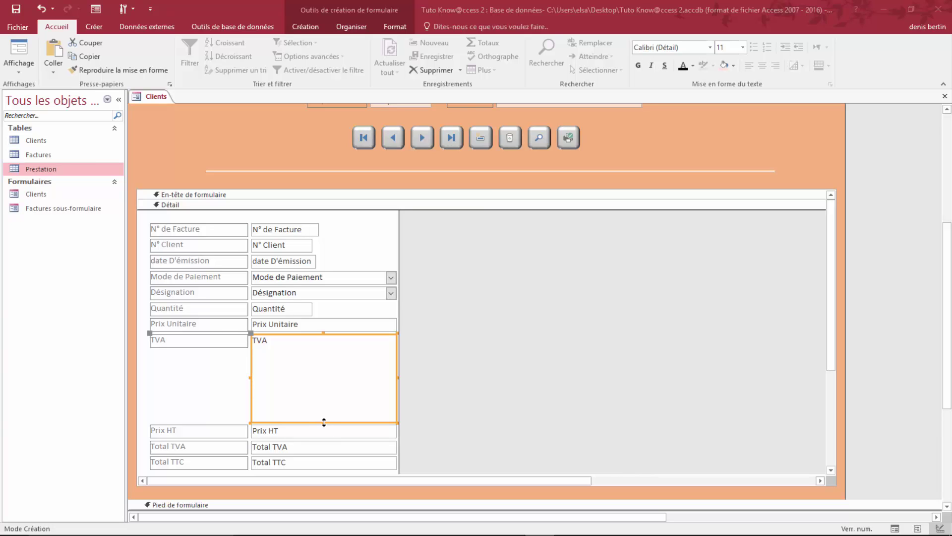
pyautogui.moveTo(324, 423); pyautogui.dragTo(327, 348)
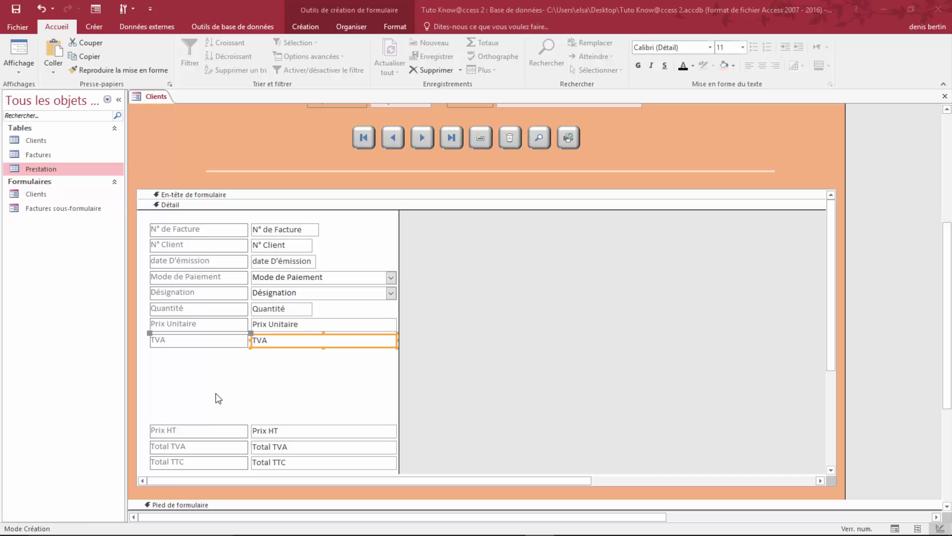
pyautogui.moveTo(216, 390); pyautogui.dragTo(291, 474)
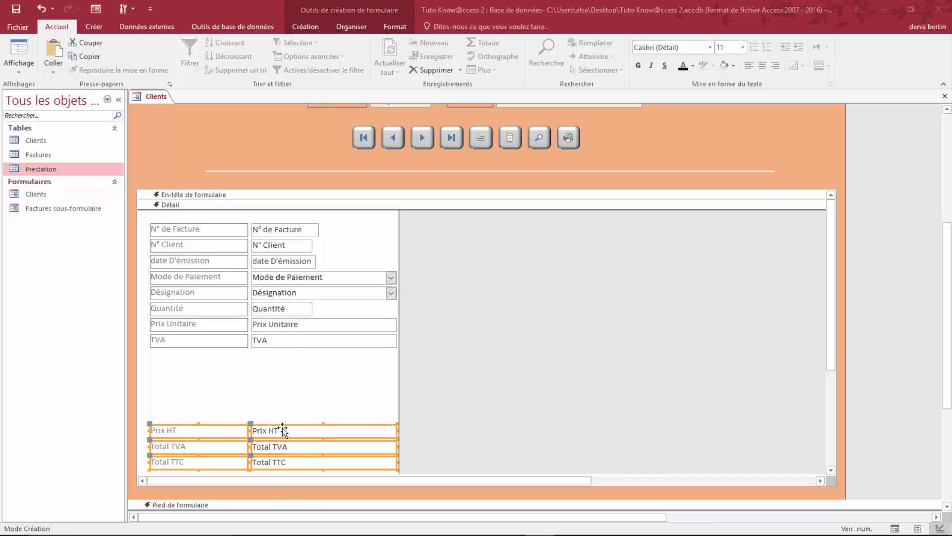
pyautogui.moveTo(281, 425); pyautogui.dragTo(283, 353)
pyautogui.click(289, 459)
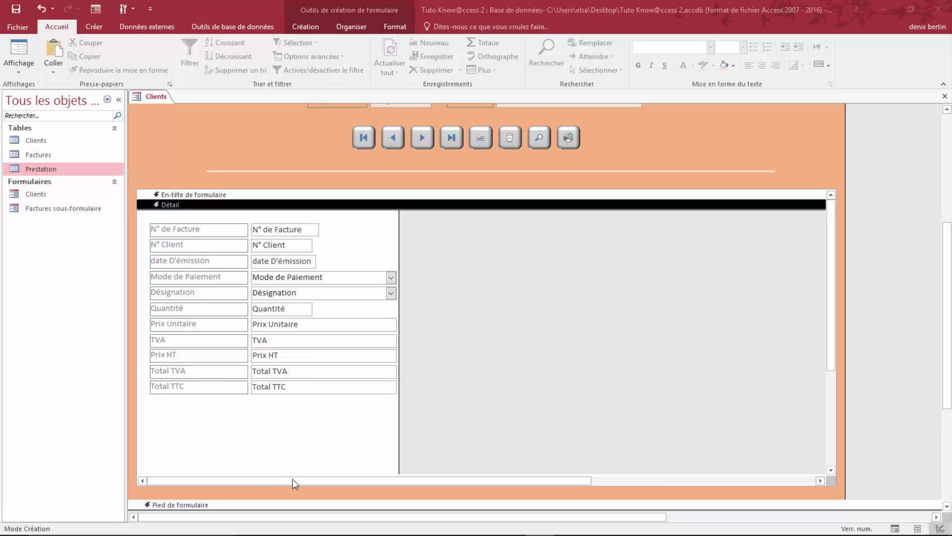
# - Shorten the subform's Détail section to just below Total TTC, and trim the main form's Détail section to the subform's bottom edge
pyautogui.moveTo(269, 471); pyautogui.dragTo(277, 403)
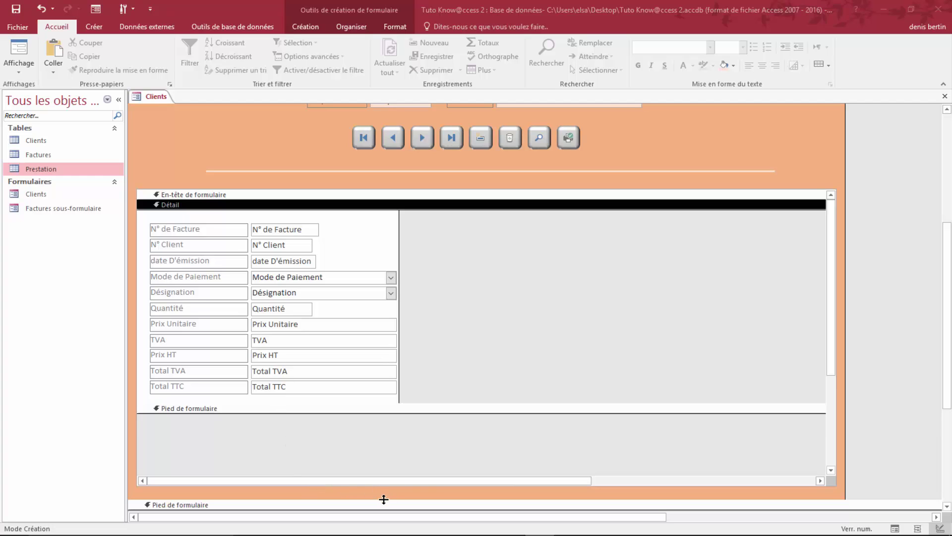
pyautogui.moveTo(385, 499); pyautogui.dragTo(386, 416)
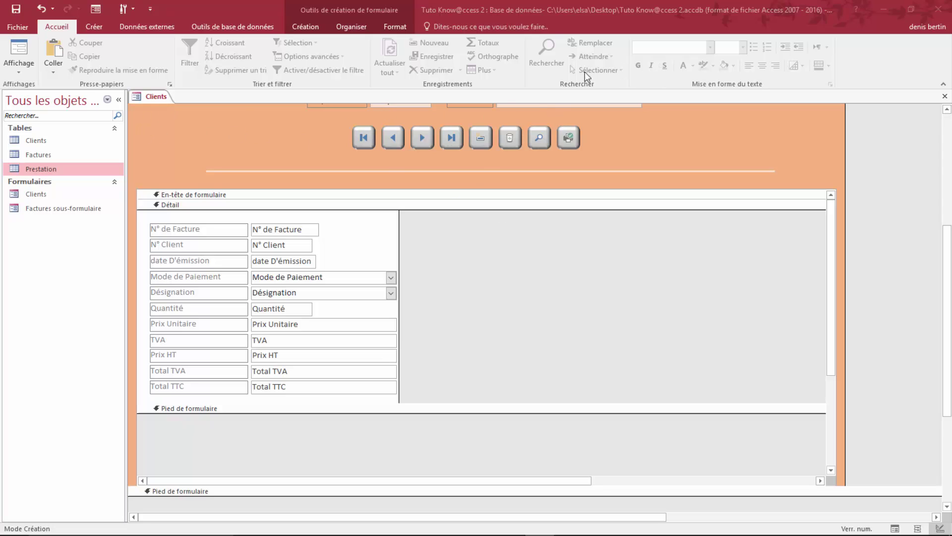
# - Open the Factures subform's property sheet and review the format properties of its Formulaire object
pyautogui.click(491, 303)
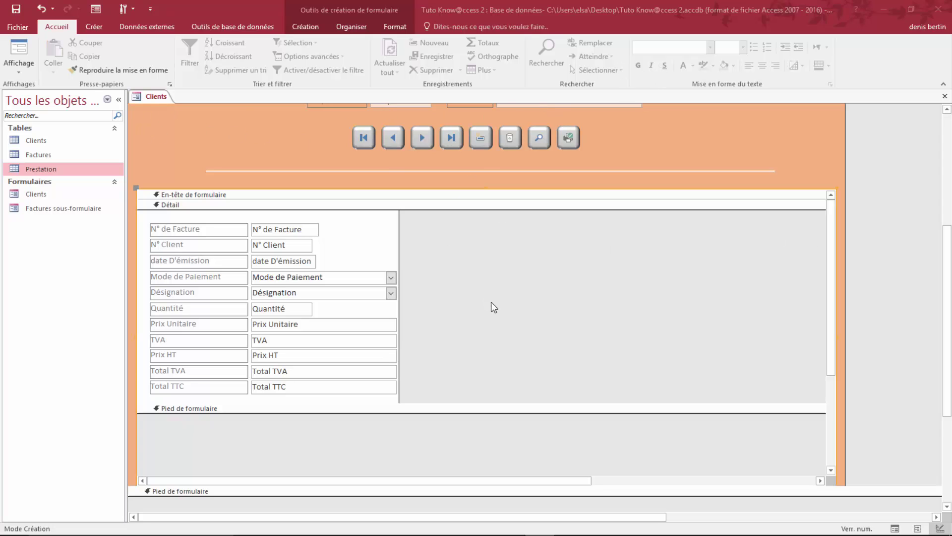
pyautogui.doubleClick(485, 256)
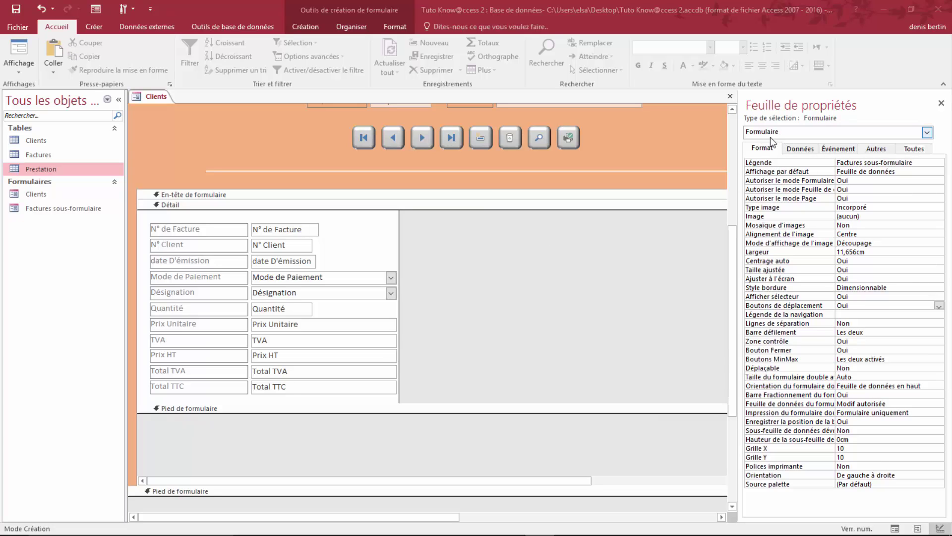
pyautogui.click(591, 253)
pyautogui.click(927, 133)
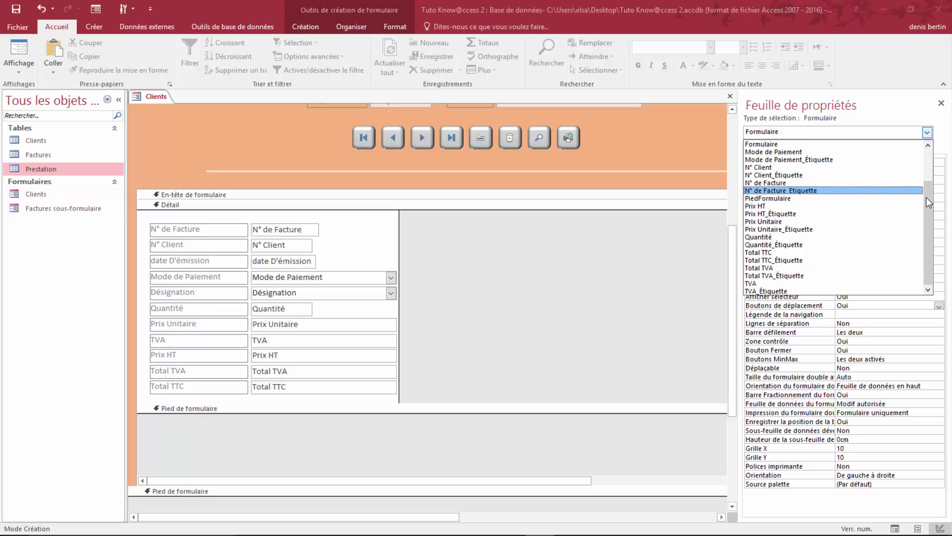
pyautogui.moveTo(926, 198); pyautogui.dragTo(767, 149)
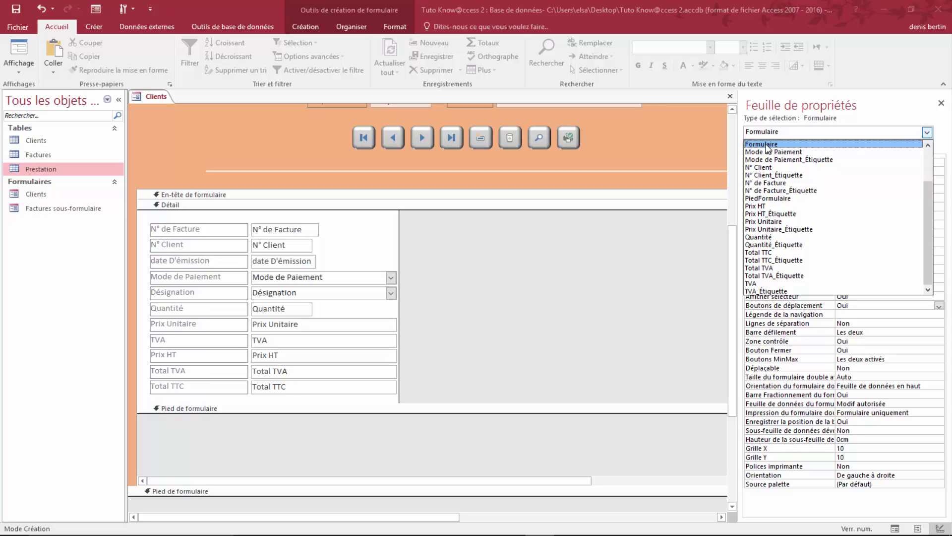
pyautogui.click(771, 148)
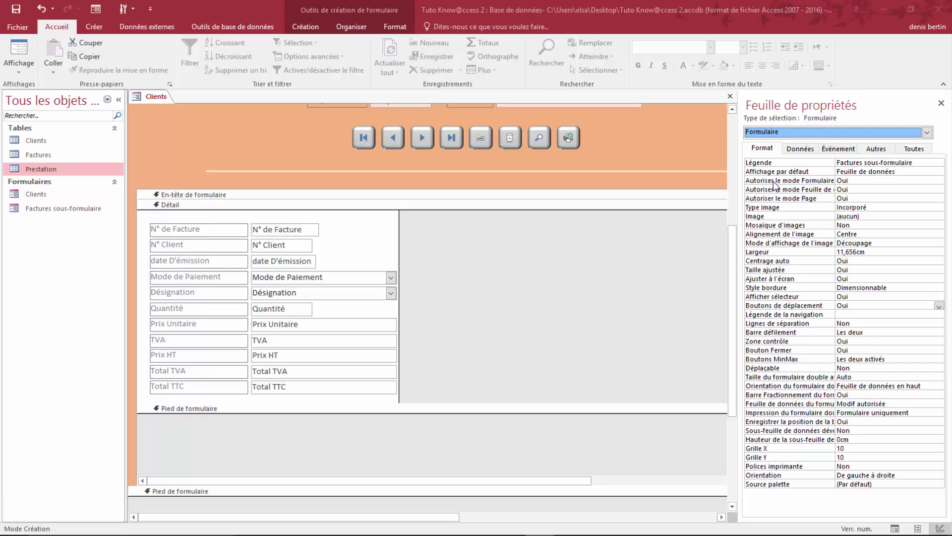
pyautogui.click(494, 303)
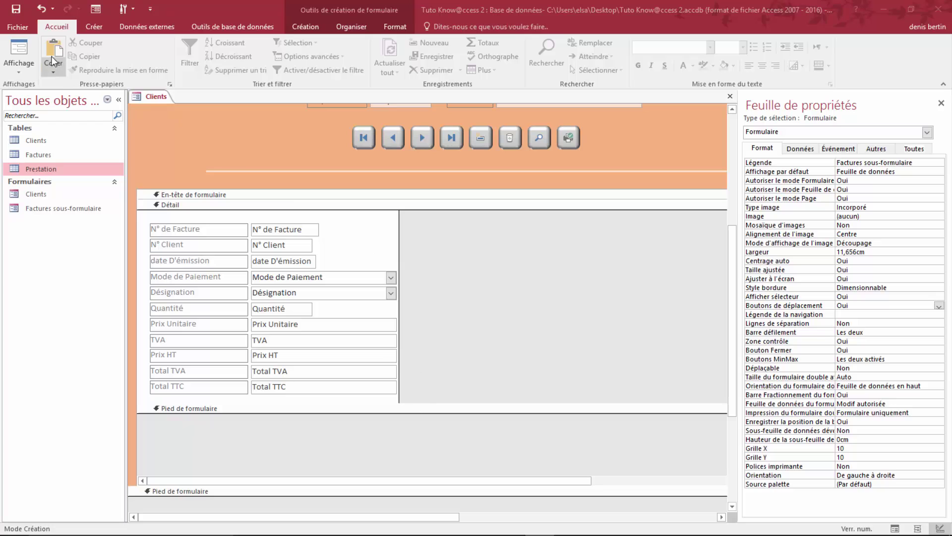
# - Preview the Clients form with its invoice subform in form view, then return to design view
pyautogui.click(19, 50)
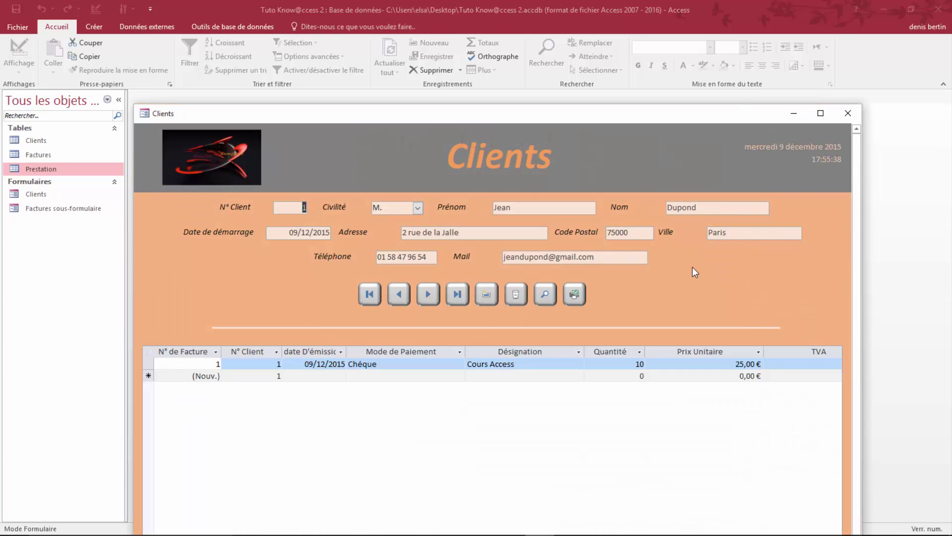
pyautogui.scroll(-1, 695, 272)
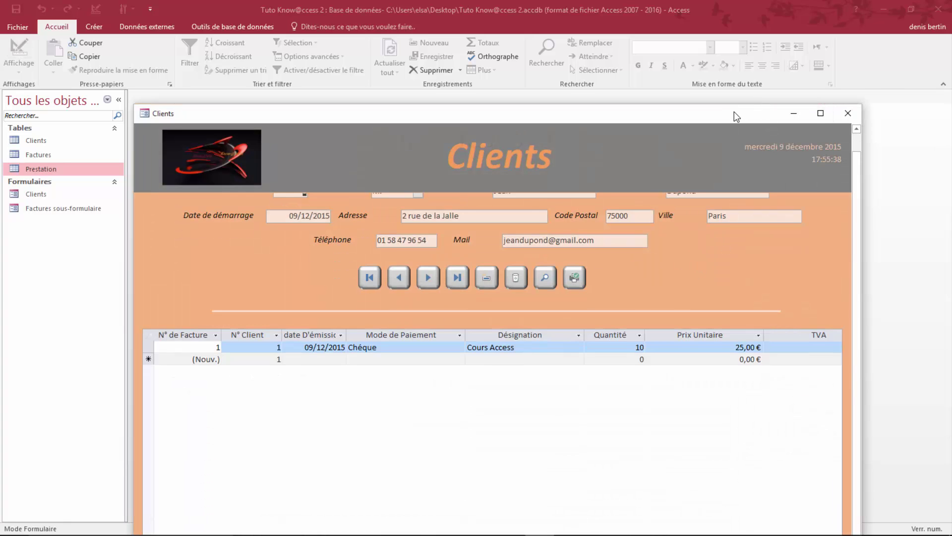
pyautogui.moveTo(735, 112); pyautogui.dragTo(728, 69)
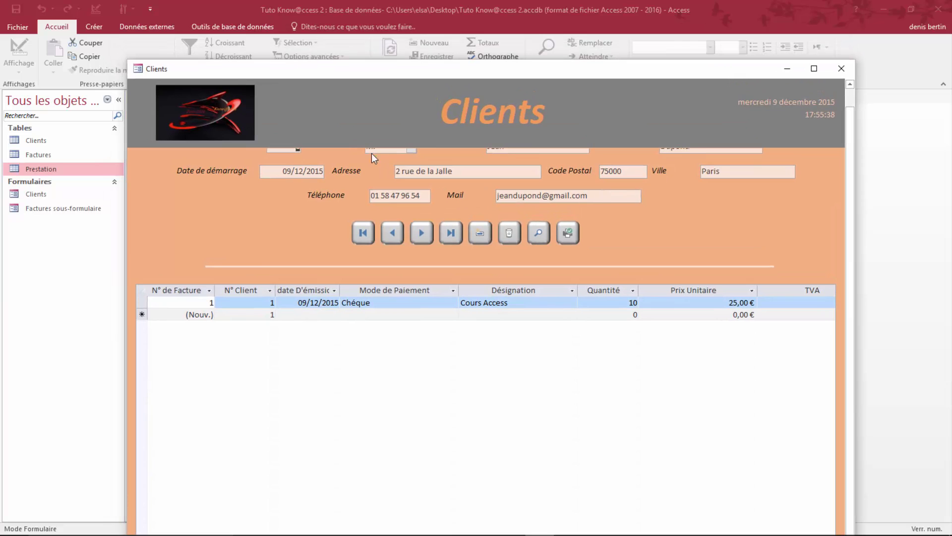
pyautogui.rightClick(242, 218)
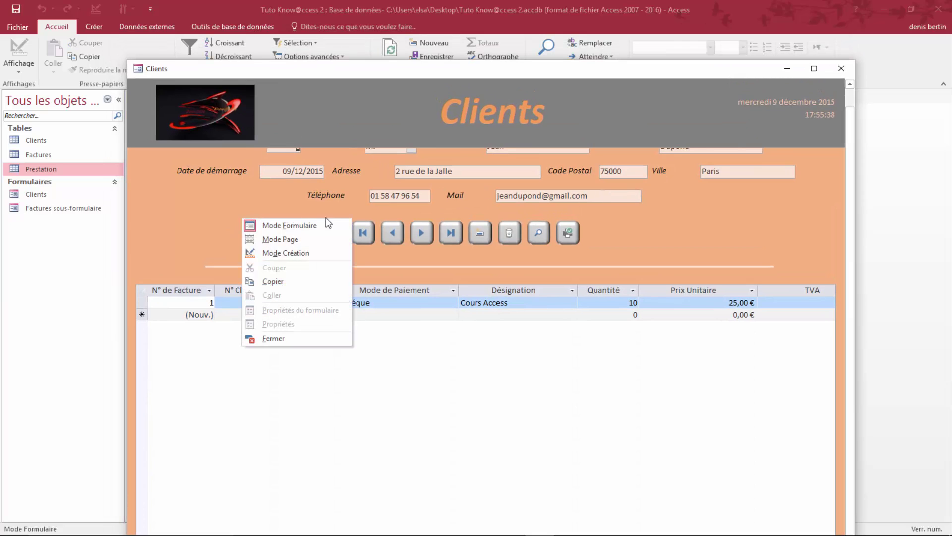
pyautogui.click(298, 253)
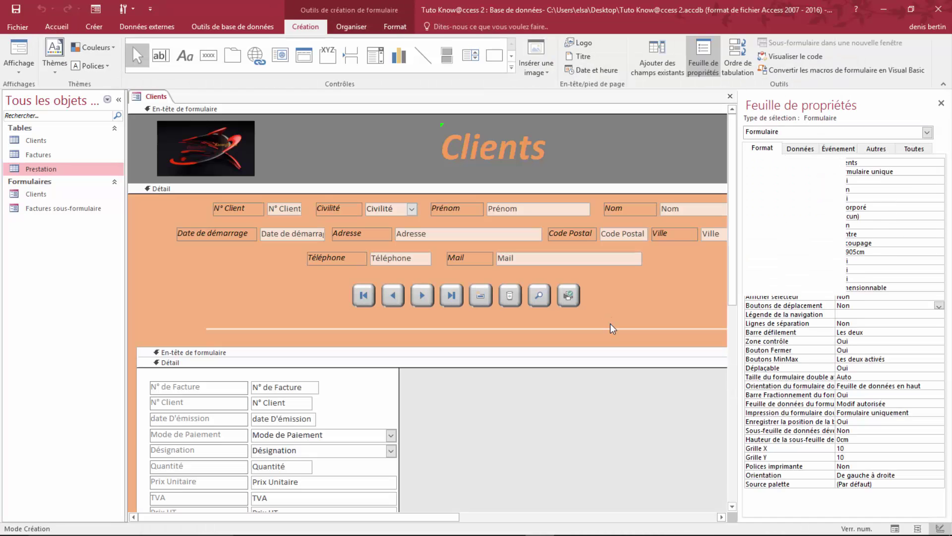
# - Set the height (Hauteur) of the Factures subform control to 2,5 cm
pyautogui.click(549, 407)
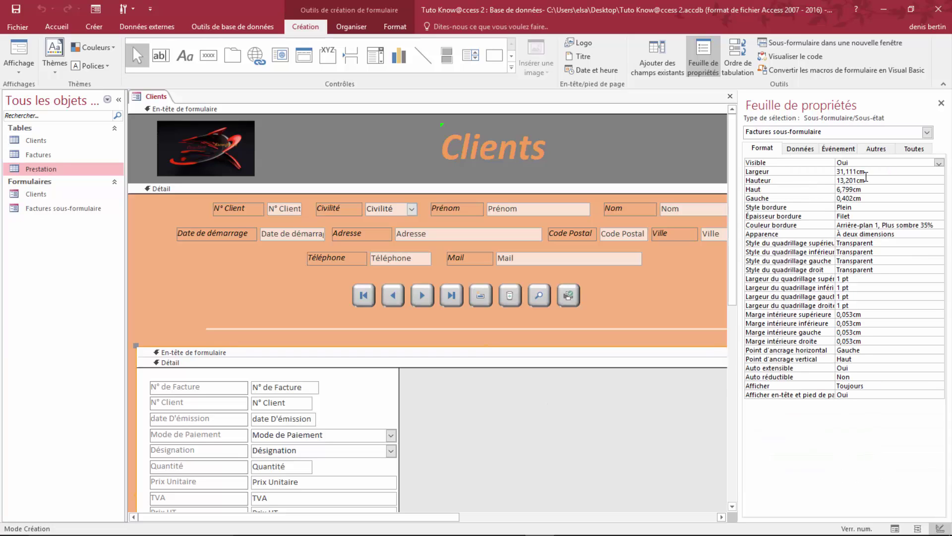
pyautogui.click(829, 179)
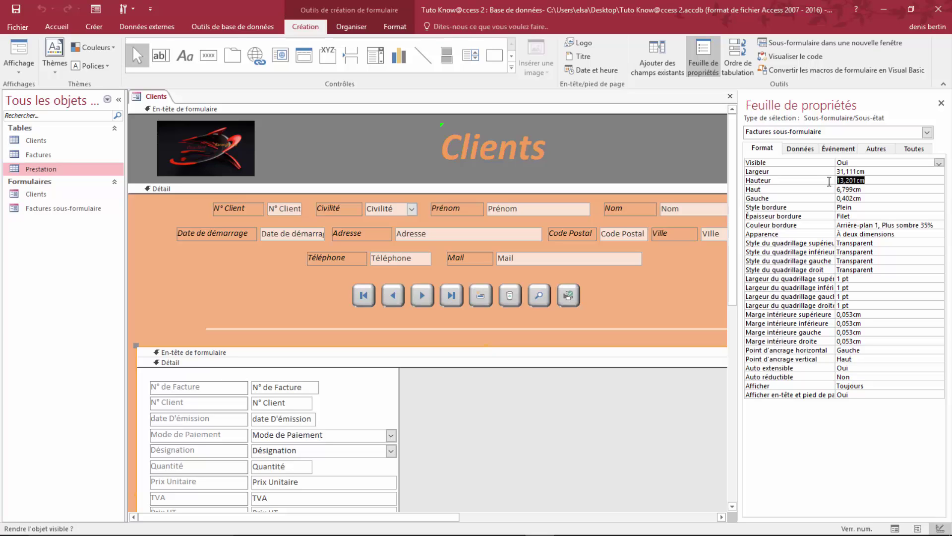
pyautogui.click(873, 180)
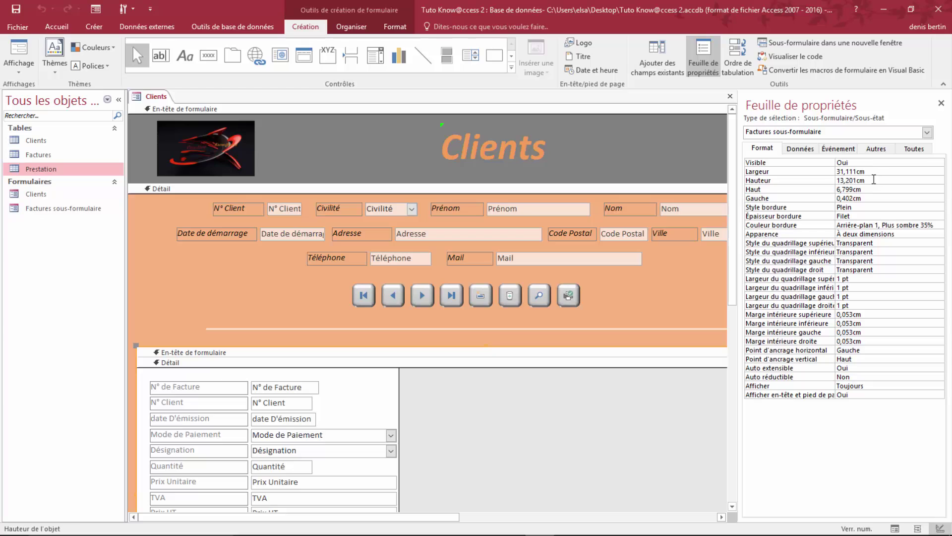
pyautogui.moveTo(873, 179); pyautogui.dragTo(836, 179)
pyautogui.write('2,5')
pyautogui.click(575, 410)
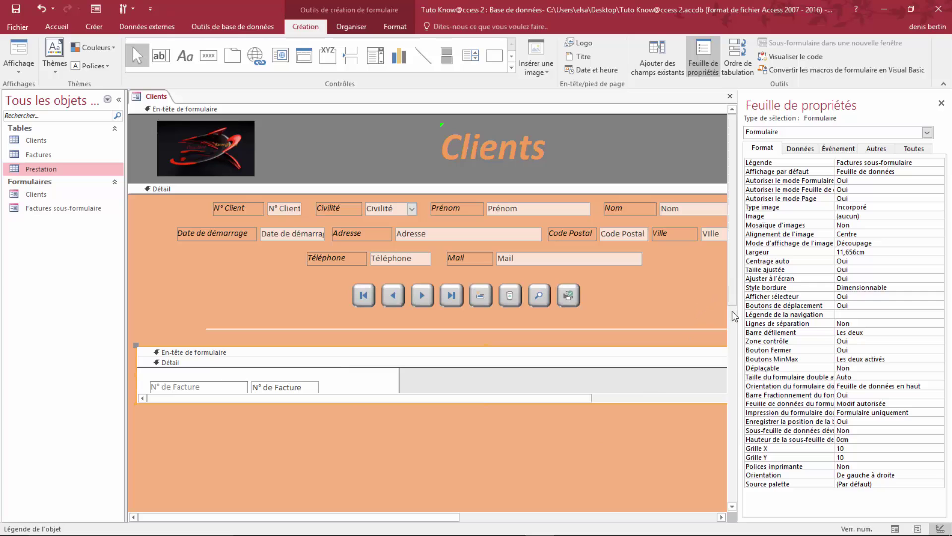
# - Shorten the main form's Détail section by raising the Pied de formulaire boundary, leaving some empty space beneath the subform
pyautogui.moveTo(732, 318); pyautogui.dragTo(723, 434)
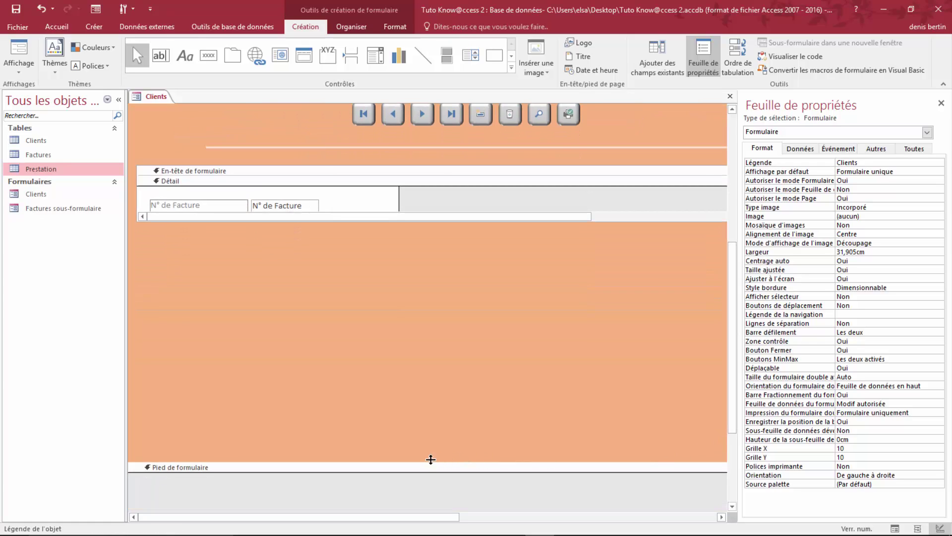
pyautogui.moveTo(433, 395); pyautogui.dragTo(439, 342)
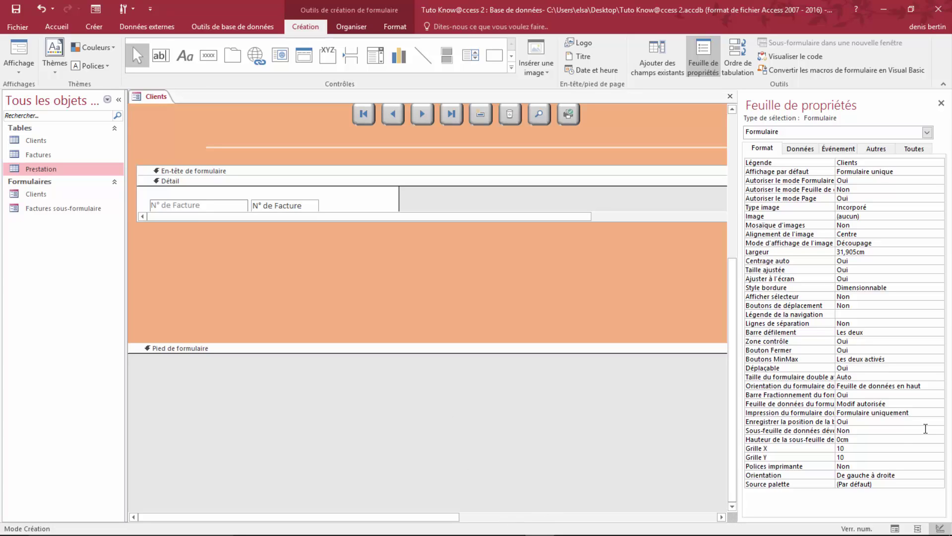
pyautogui.scroll(-3, 732, 506)
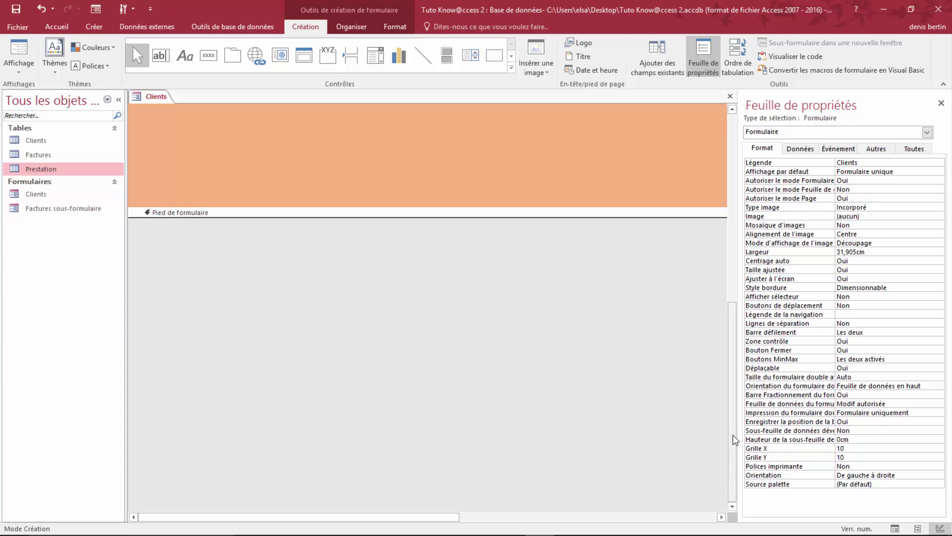
pyautogui.moveTo(732, 440); pyautogui.dragTo(738, 353)
pyautogui.scroll(1, 736, 344)
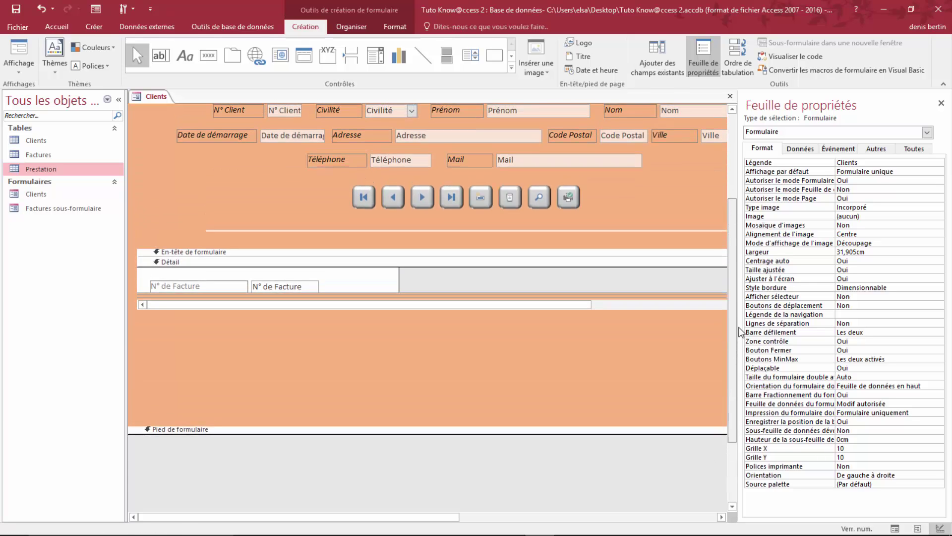
# - Check the reduced Factures subform in form view, then return the Clients form to design view
pyautogui.click(19, 48)
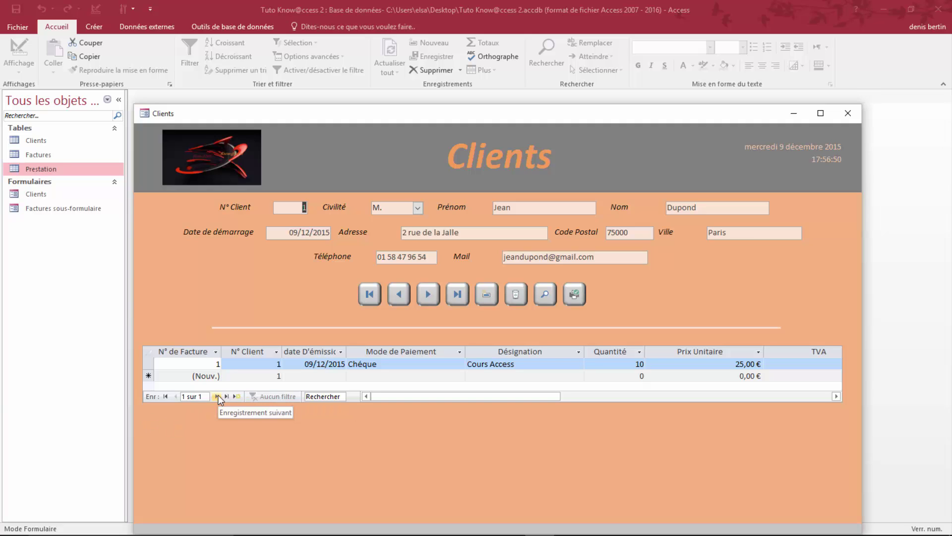
pyautogui.rightClick(204, 305)
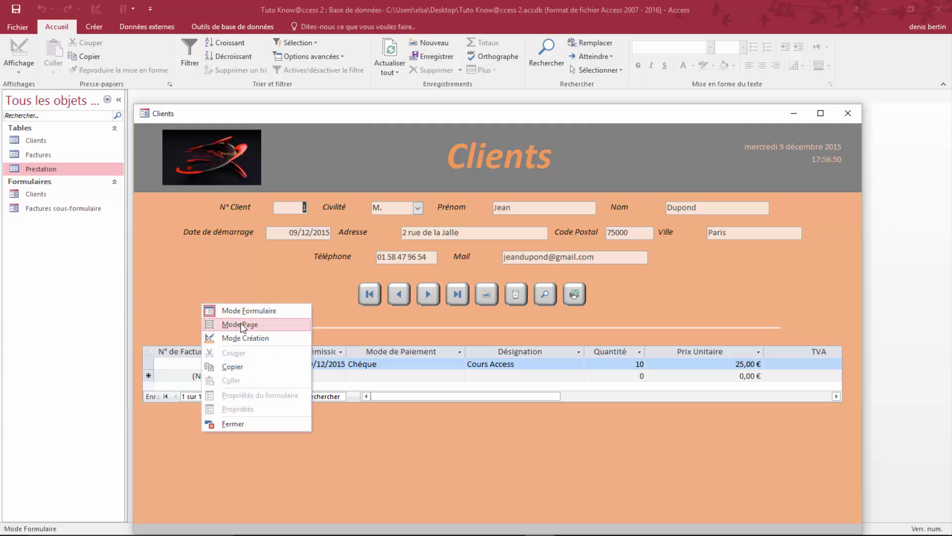
pyautogui.click(240, 336)
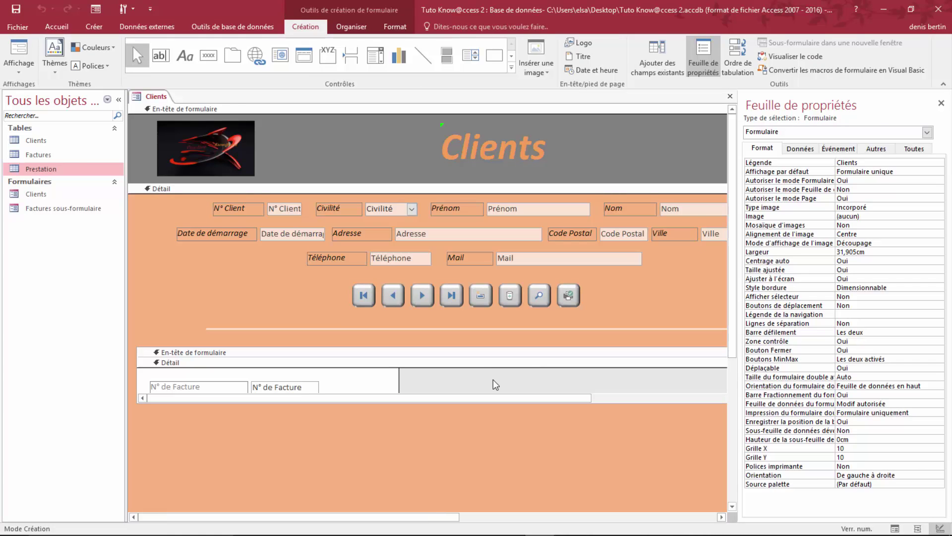
# - Select the Factures subform and open the list of objects whose properties can be edited
pyautogui.click(494, 380)
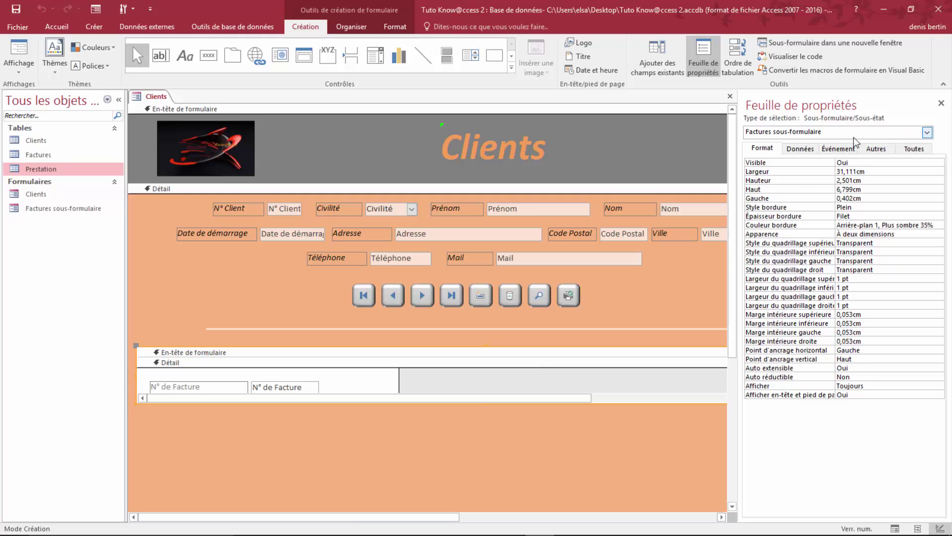
pyautogui.click(926, 132)
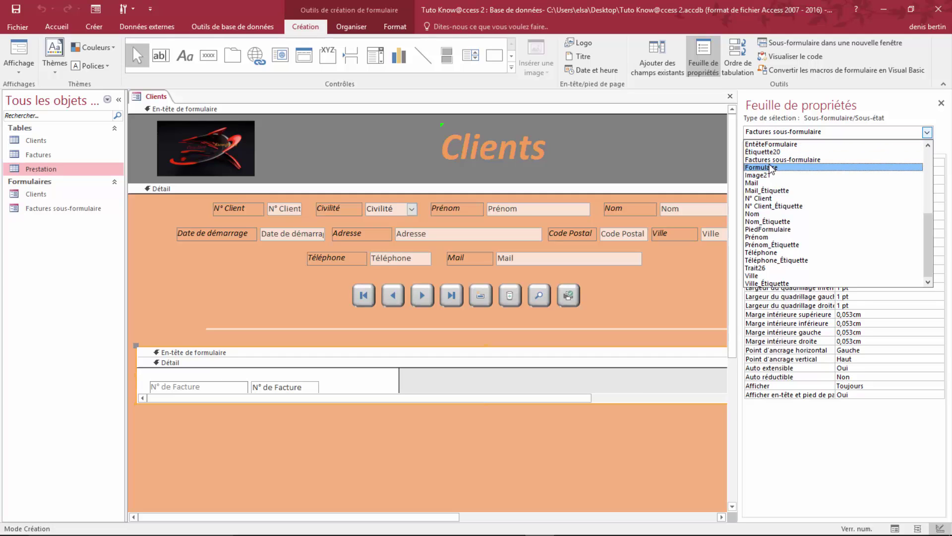